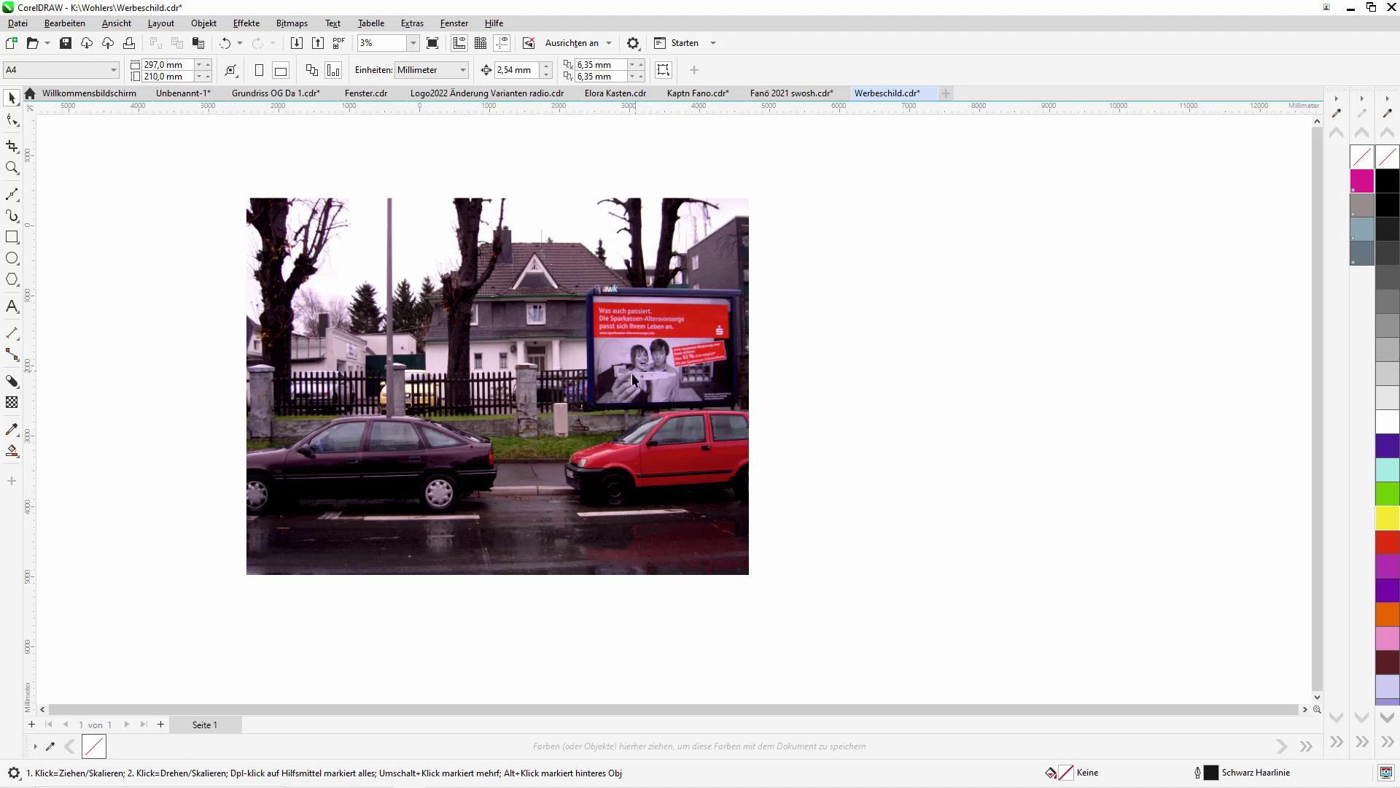
# - Move the street photo off the page and set the page height to 2520 mm
pyautogui.moveTo(669, 351); pyautogui.dragTo(361, 352)
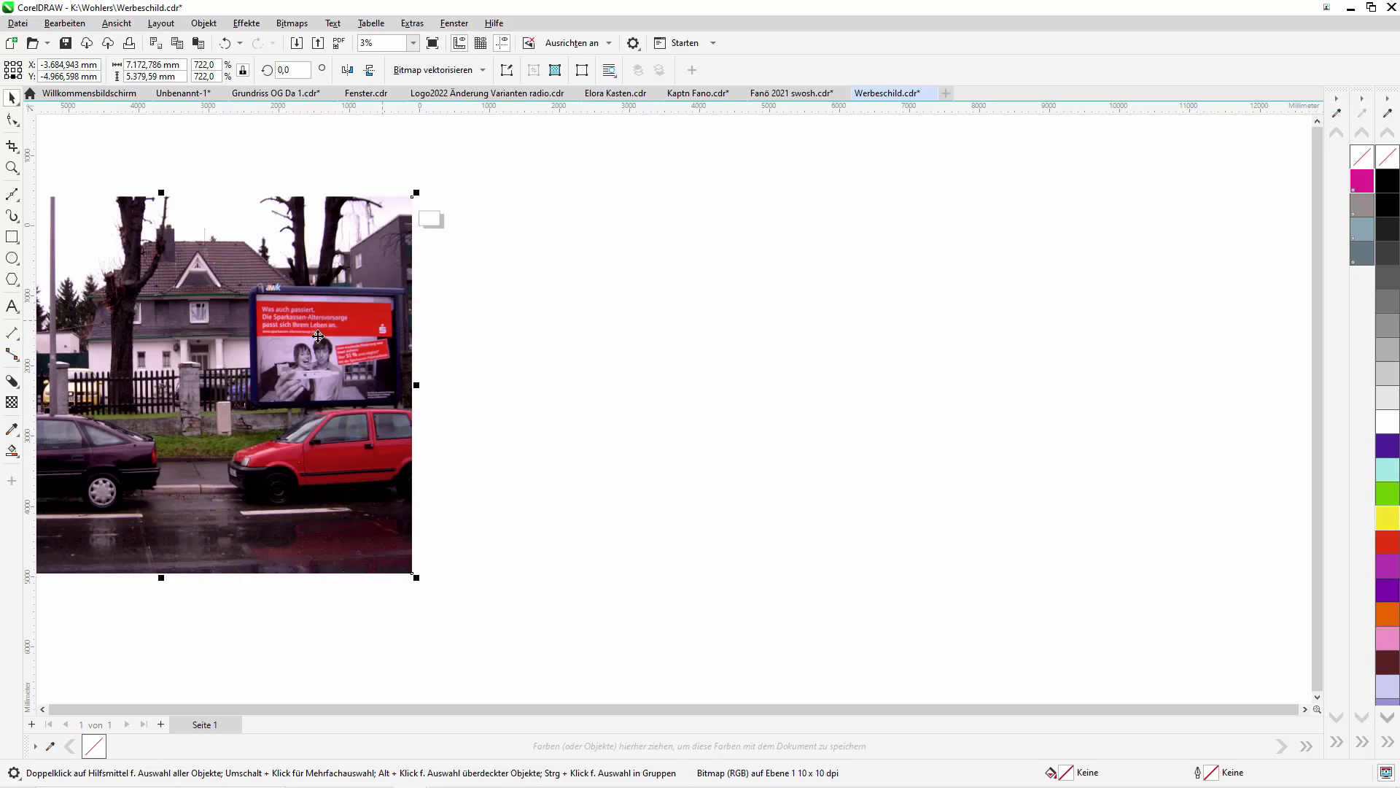
pyautogui.click(531, 246)
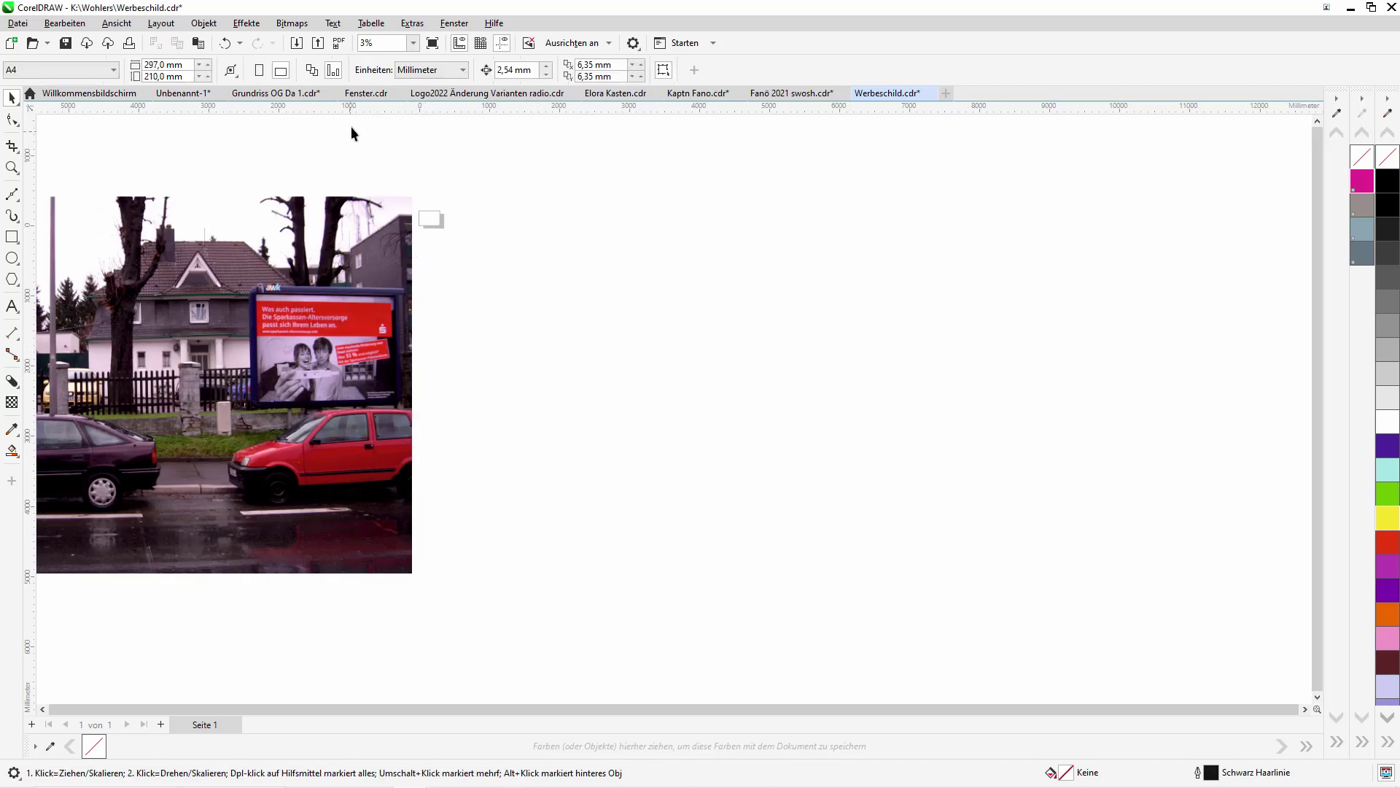
pyautogui.click(166, 76)
pyautogui.write('2520')
pyautogui.press('Return')
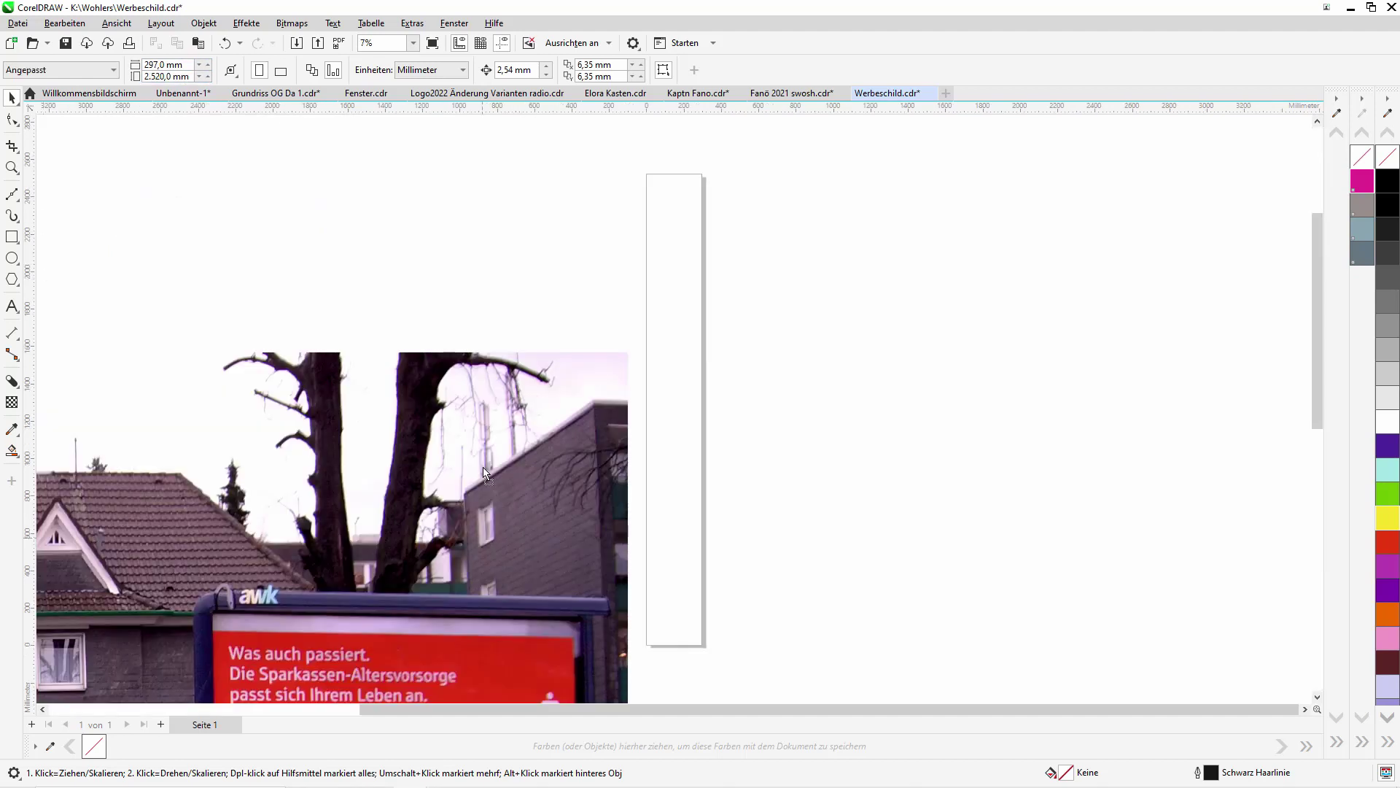
# - Place horizontal guidelines at the page's upper and lower edges and move the photo so its billboard lies between them
pyautogui.click(42, 264)
pyautogui.moveTo(698, 109); pyautogui.dragTo(672, 644)
pyautogui.moveTo(392, 276); pyautogui.dragTo(557, 170)
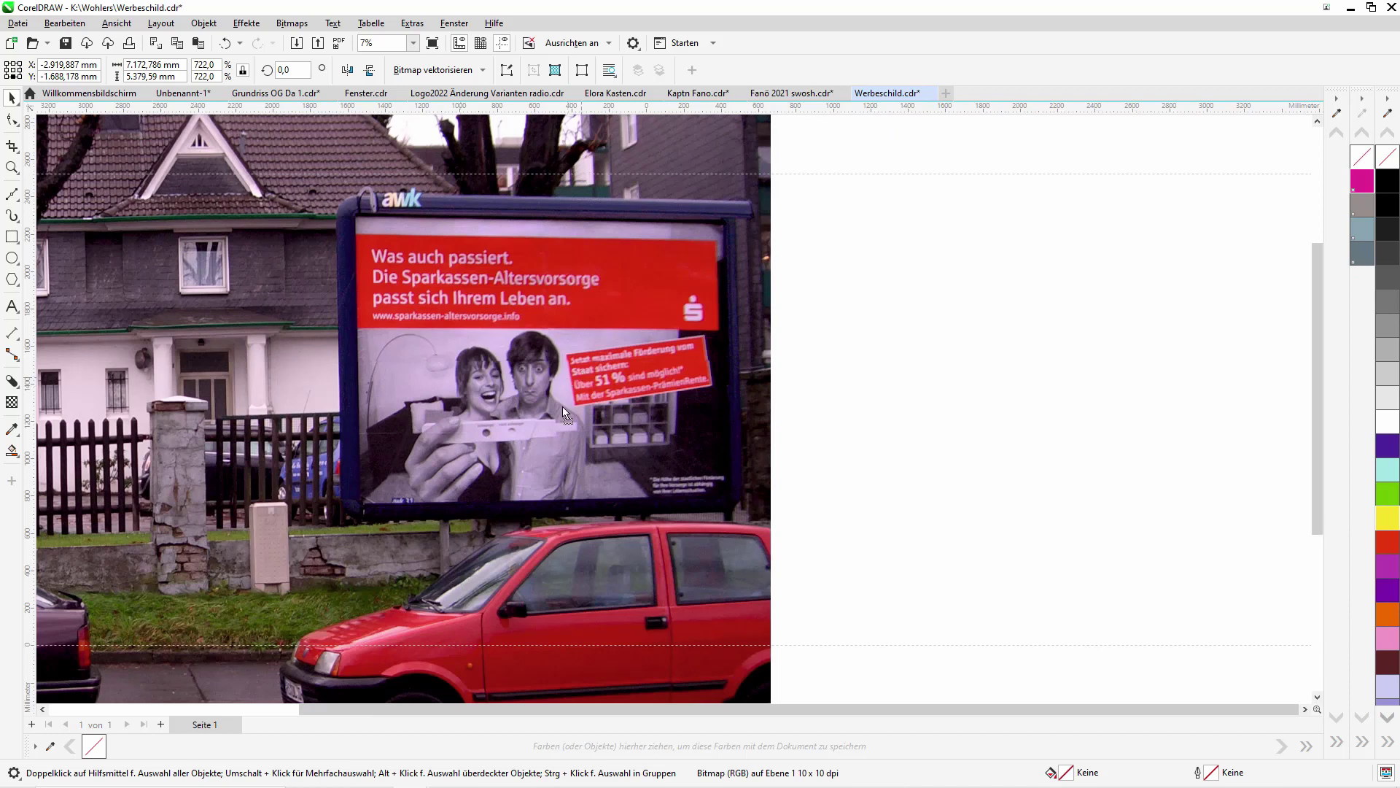
# - Enlarge the photo proportionally by eye to about 9625 mm wide, aligning the billboard with the two guidelines
pyautogui.moveTo(563, 412); pyautogui.dragTo(427, 531)
pyautogui.moveTo(547, 261); pyautogui.dragTo(556, 453)
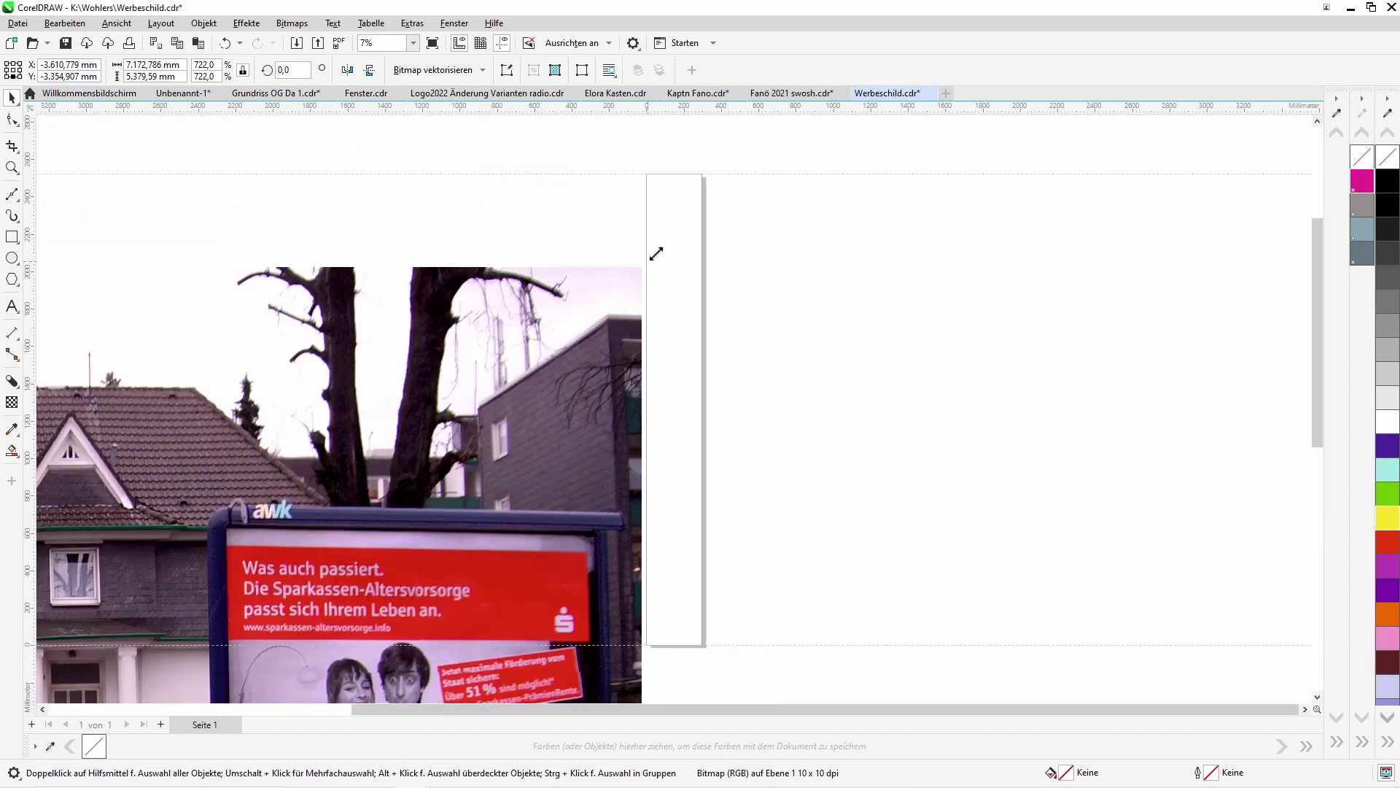
pyautogui.moveTo(656, 253); pyautogui.dragTo(879, 110)
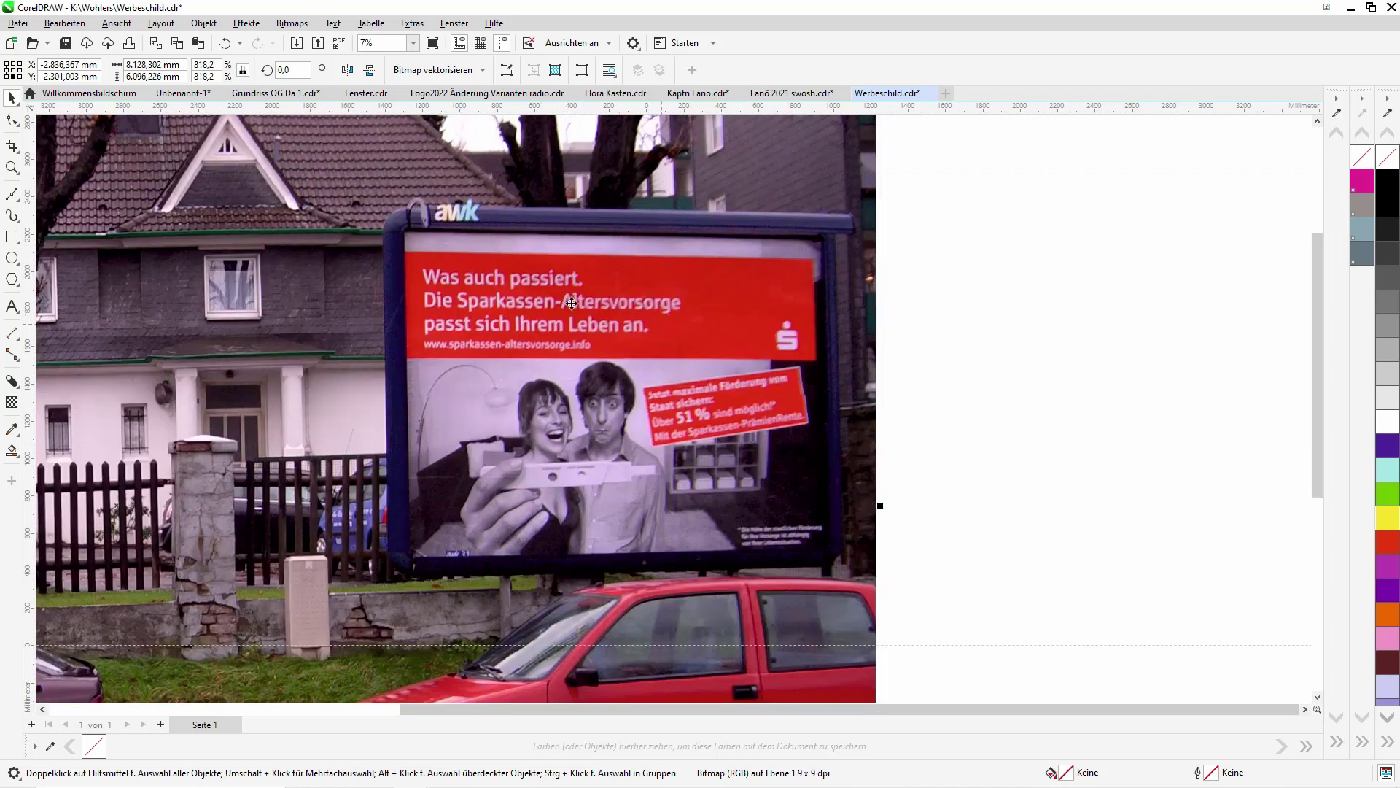
pyautogui.click(12, 167)
pyautogui.press('F3')
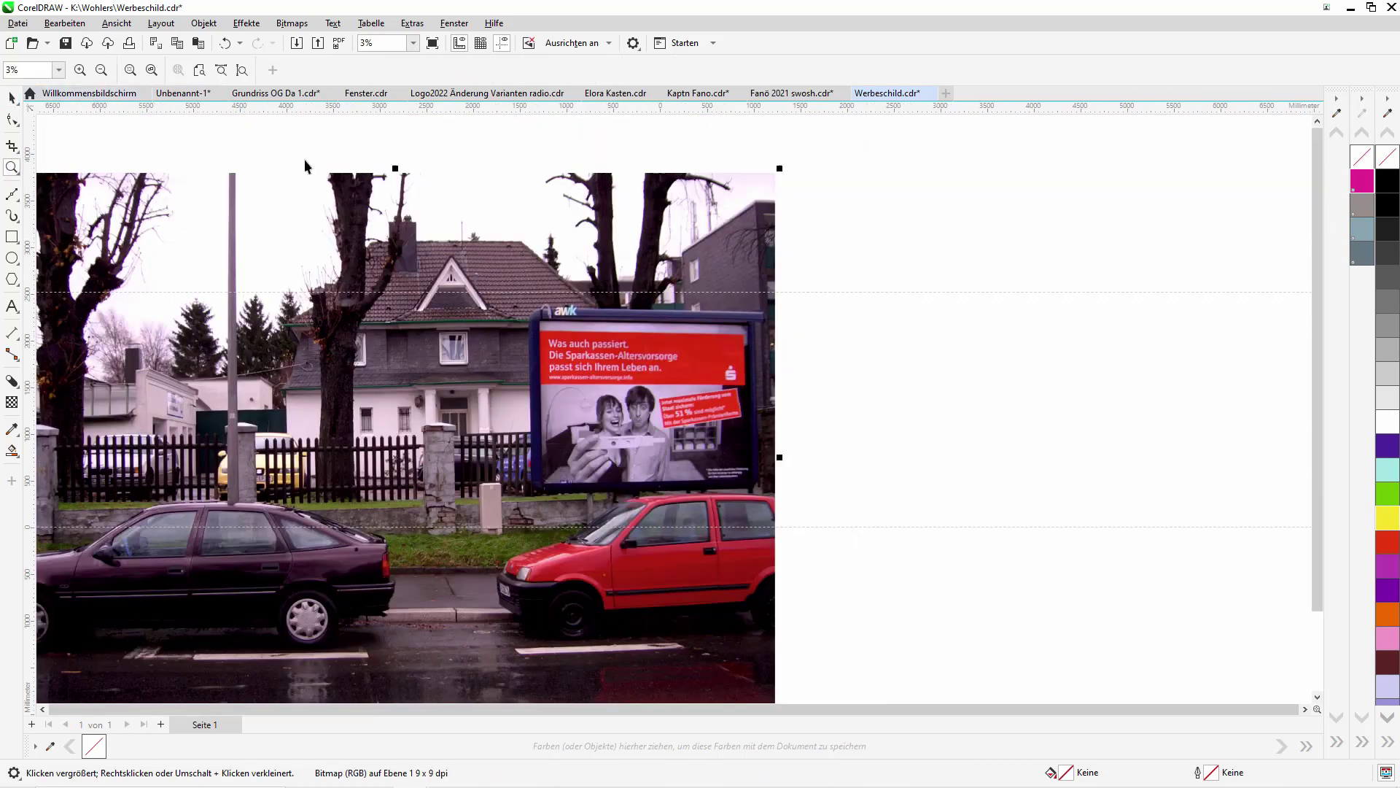
pyautogui.press('space')
pyautogui.moveTo(779, 169); pyautogui.dragTo(837, 115)
pyautogui.moveTo(825, 412)
pyautogui.mouseDown()
pyautogui.moveTo(788, 438)
pyautogui.moveTo(703, 410)
pyautogui.moveTo(750, 247)
pyautogui.moveTo(832, 146)
pyautogui.mouseUp()
pyautogui.moveTo(805, 243); pyautogui.dragTo(773, 206)
pyautogui.moveTo(724, 389)
pyautogui.mouseDown()
pyautogui.moveTo(698, 397)
pyautogui.moveTo(691, 383)
pyautogui.moveTo(710, 385)
pyautogui.mouseUp()
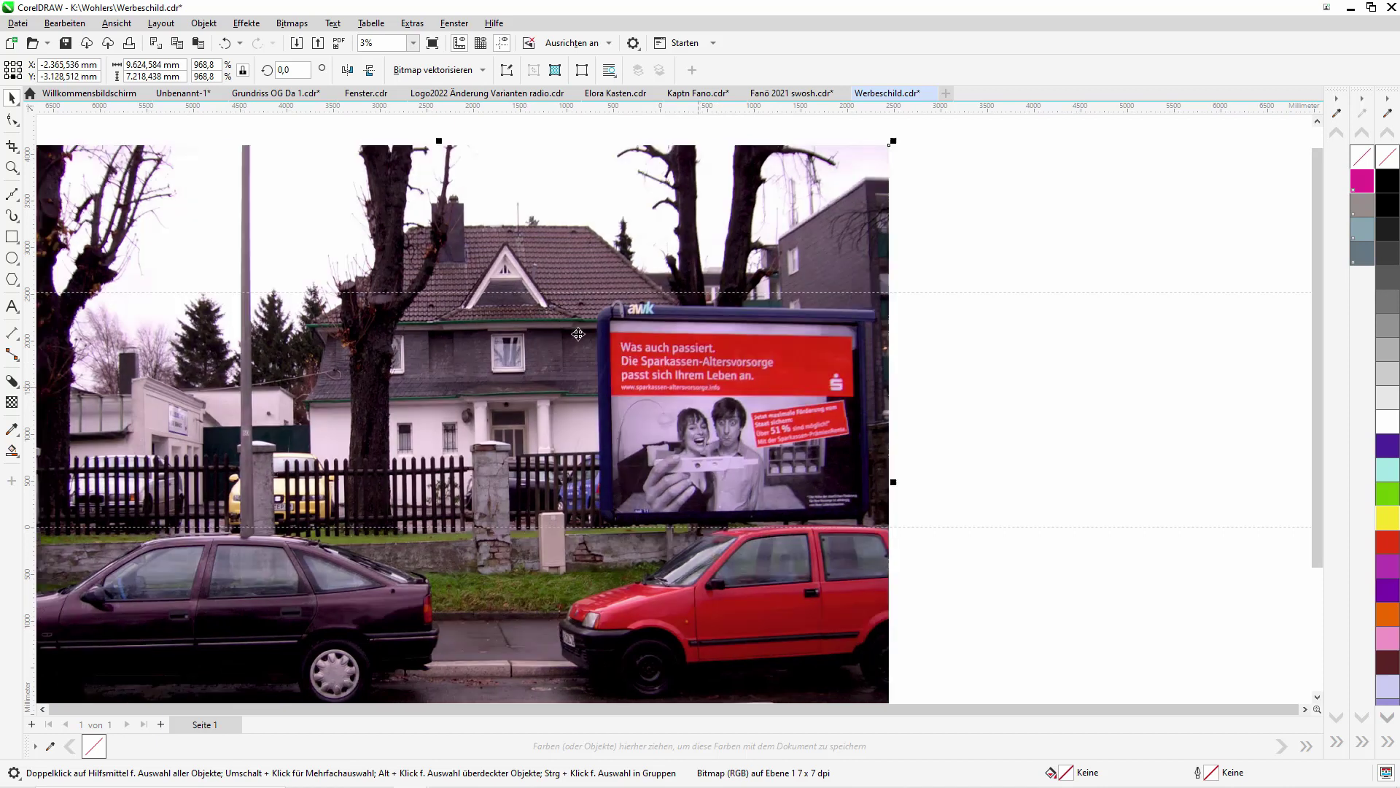
# - Shift the enlarged photo left of the page, keeping the billboard between the guidelines
pyautogui.click(12, 167)
pyautogui.press('F3')
pyautogui.click(12, 97)
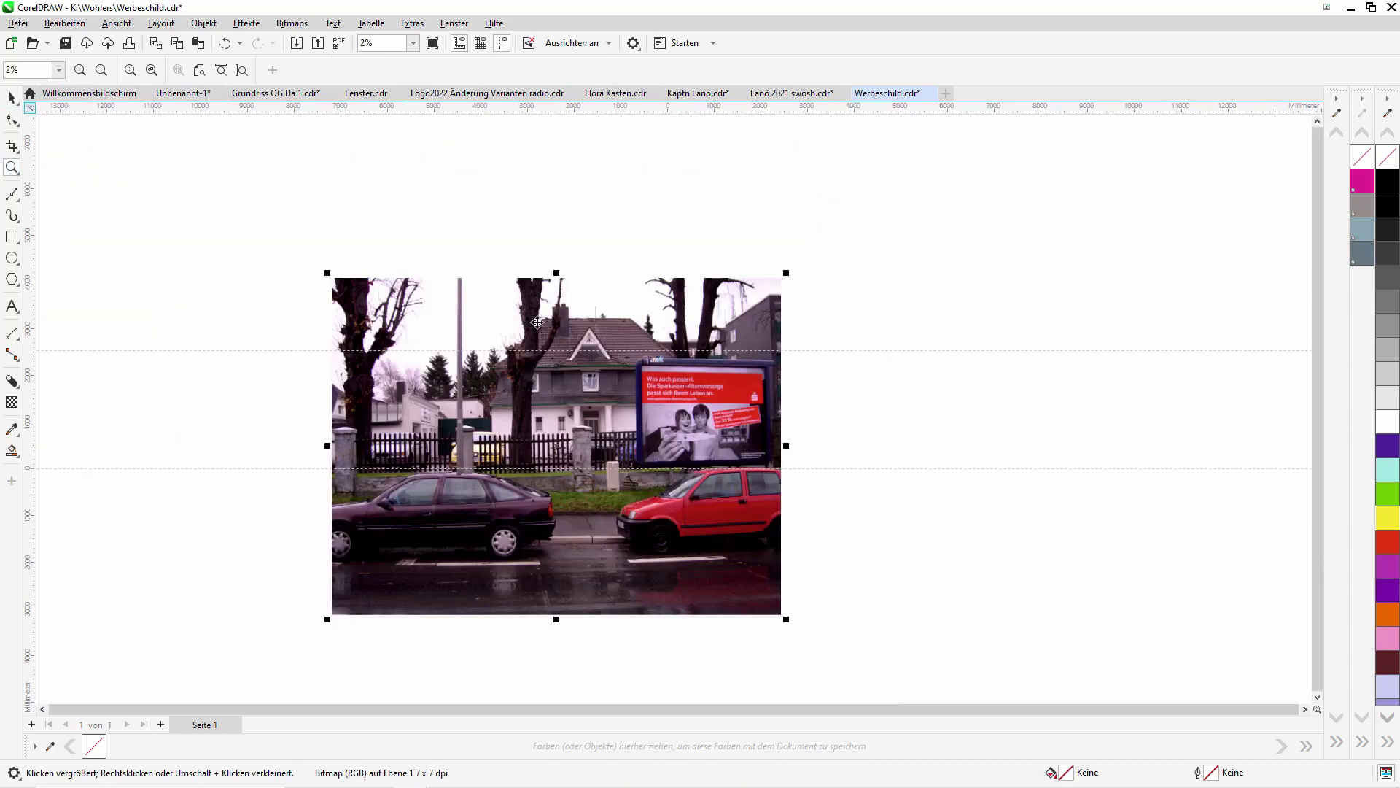
pyautogui.moveTo(651, 356); pyautogui.dragTo(646, 350)
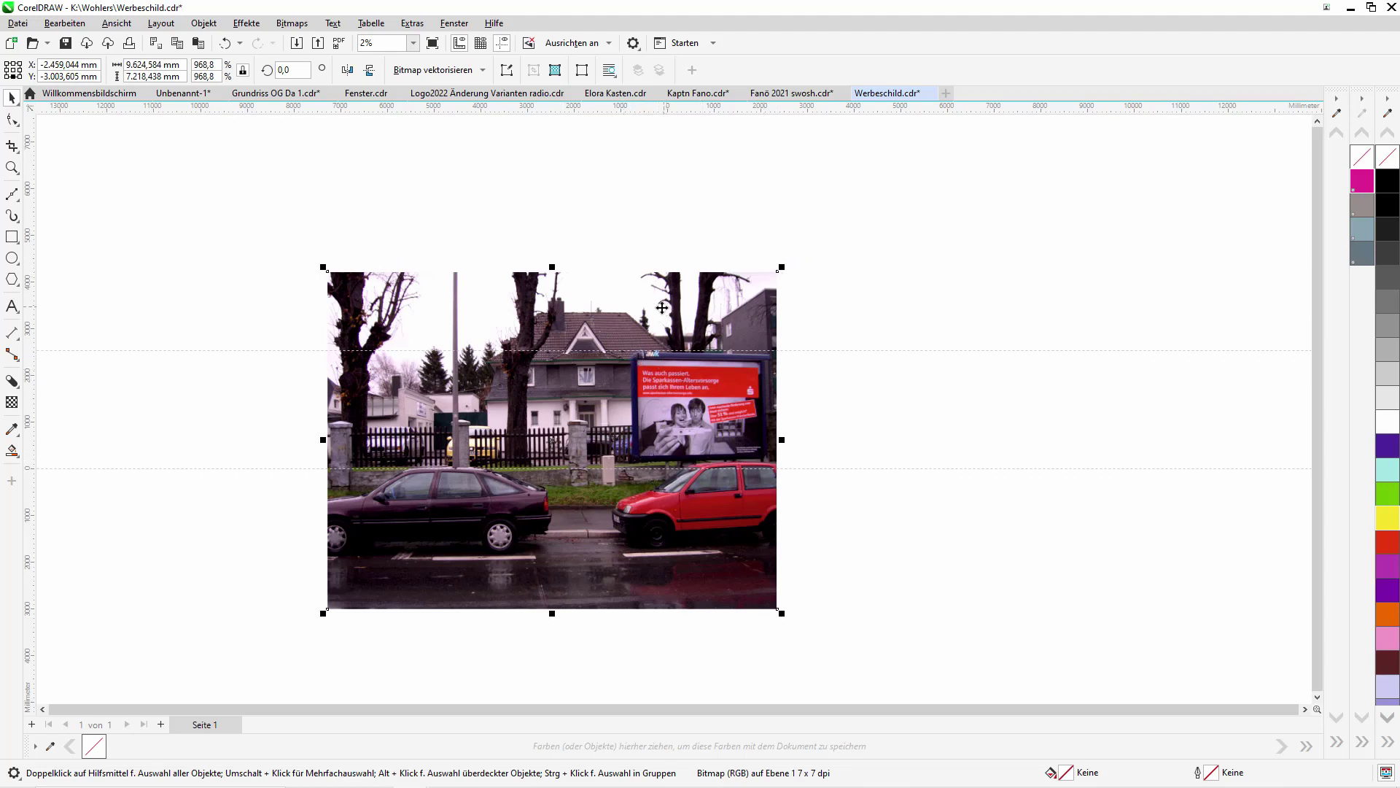
pyautogui.moveTo(702, 317); pyautogui.dragTo(702, 317)
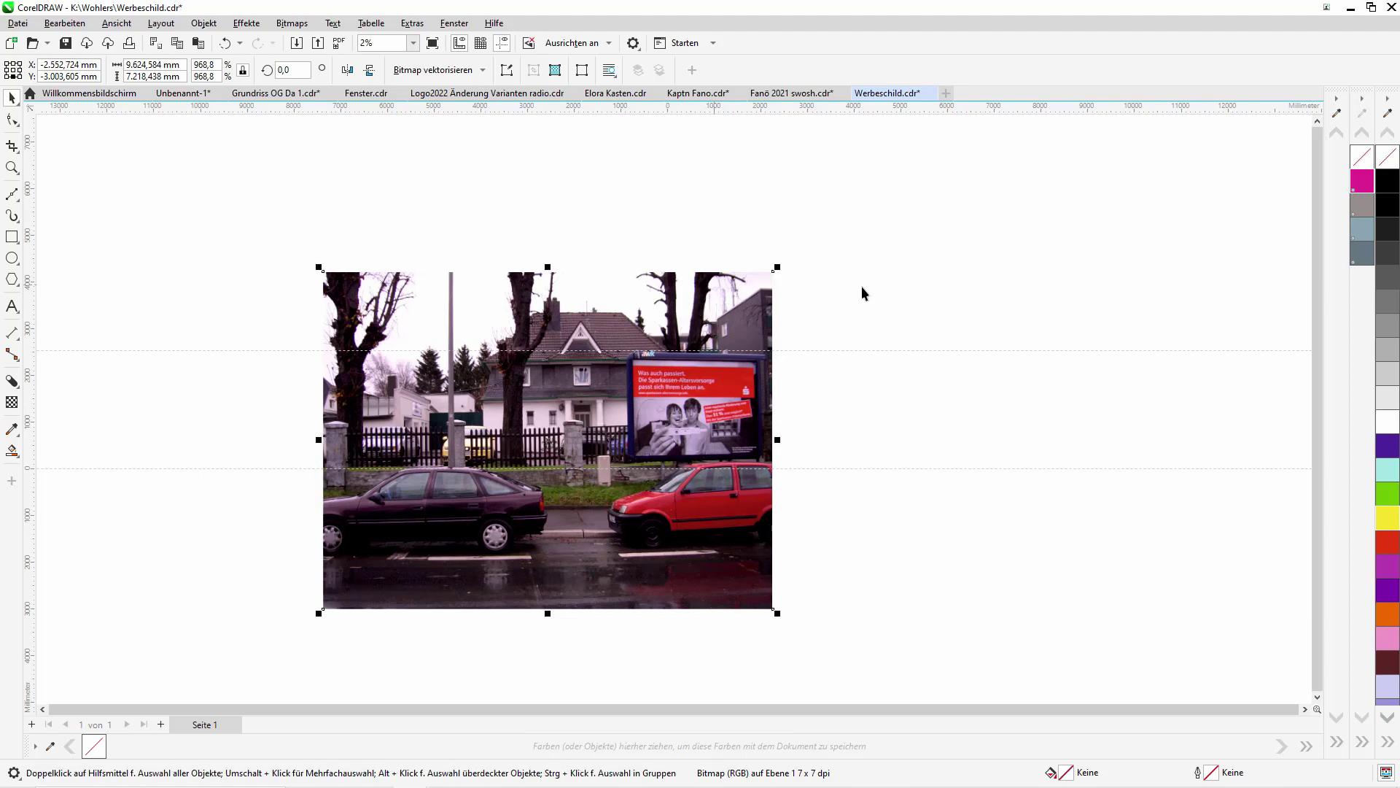
pyautogui.click(863, 291)
pyautogui.moveTo(744, 401); pyautogui.dragTo(659, 392)
# - Open the size transformation settings, try the Entfernung option, and switch back to Einen Teil skalieren
pyautogui.click(453, 22)
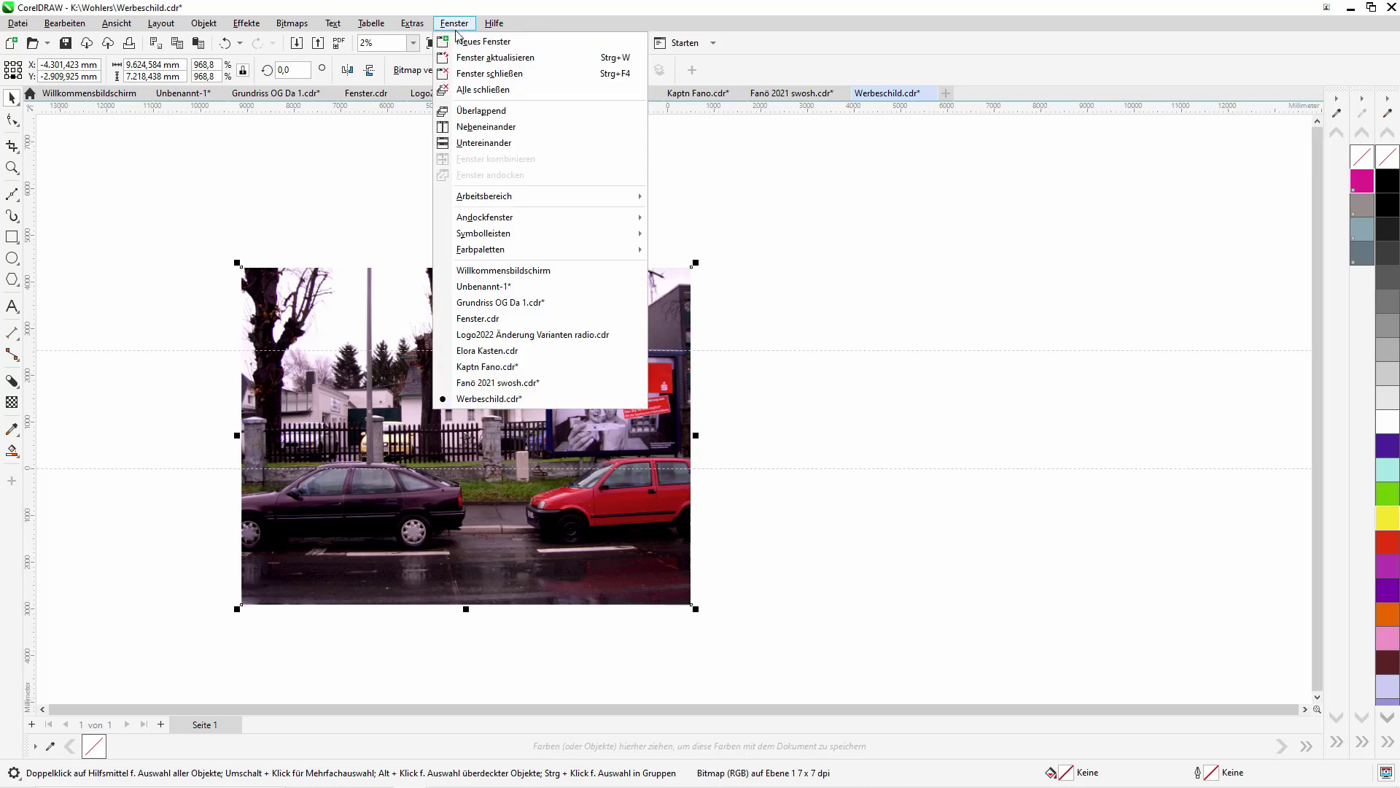
pyautogui.moveTo(609, 216)
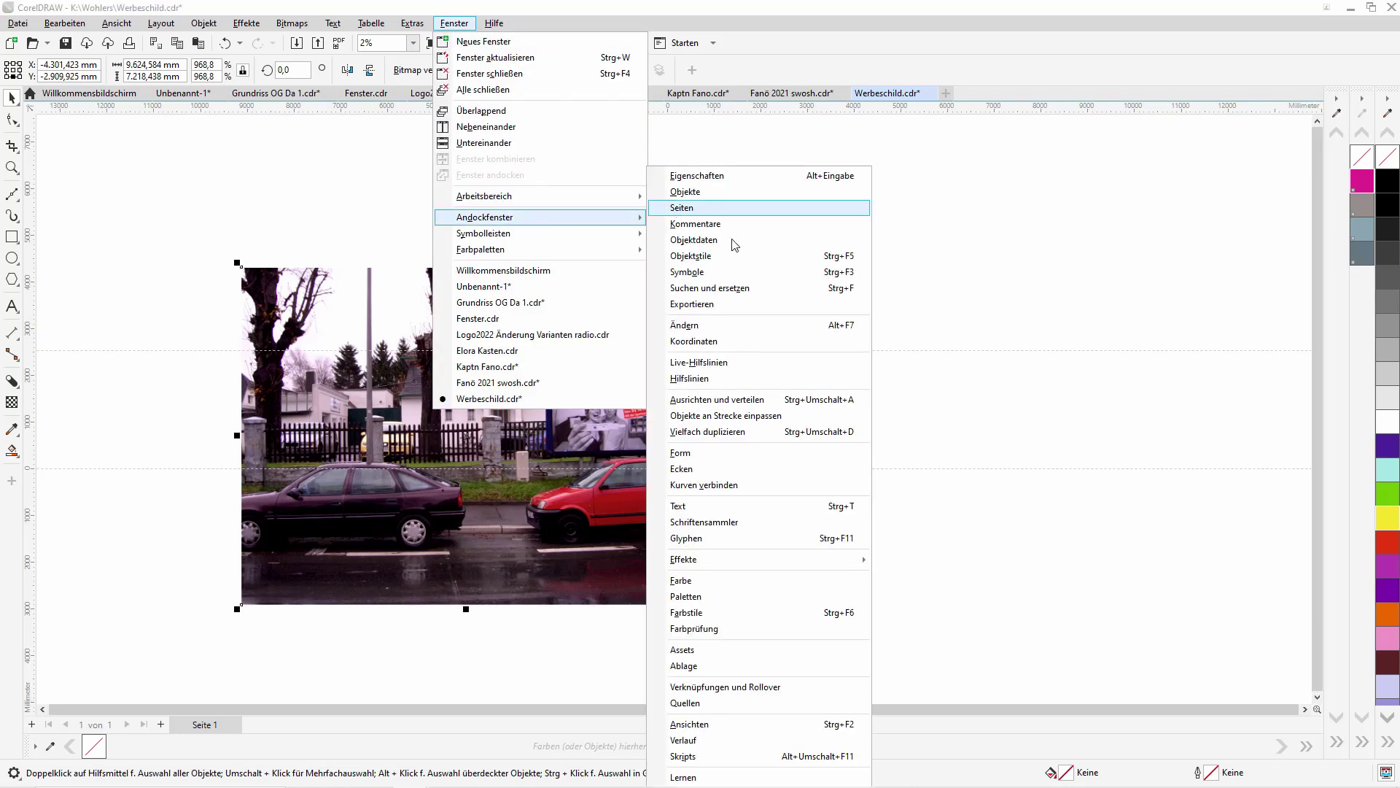
pyautogui.click(701, 325)
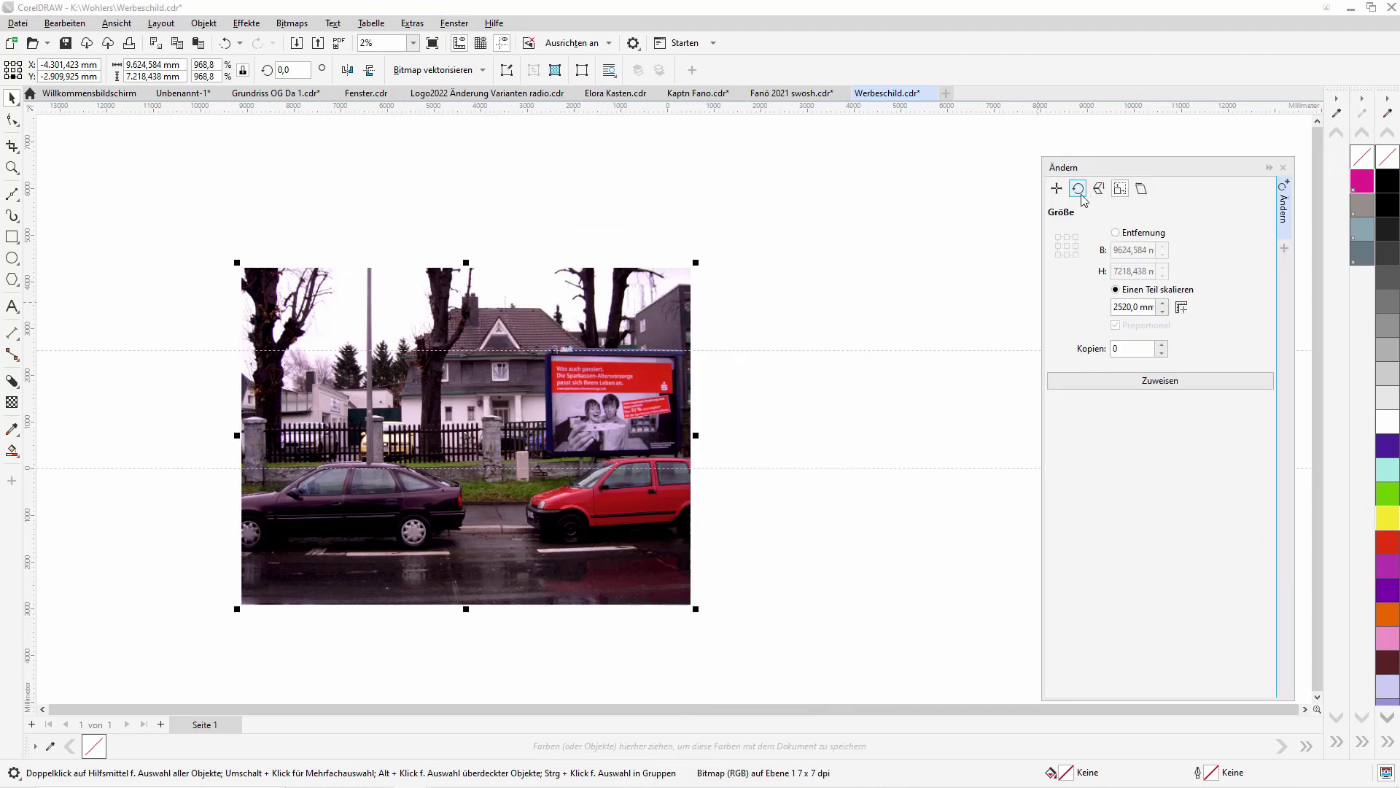
pyautogui.moveTo(1157, 169); pyautogui.dragTo(984, 159)
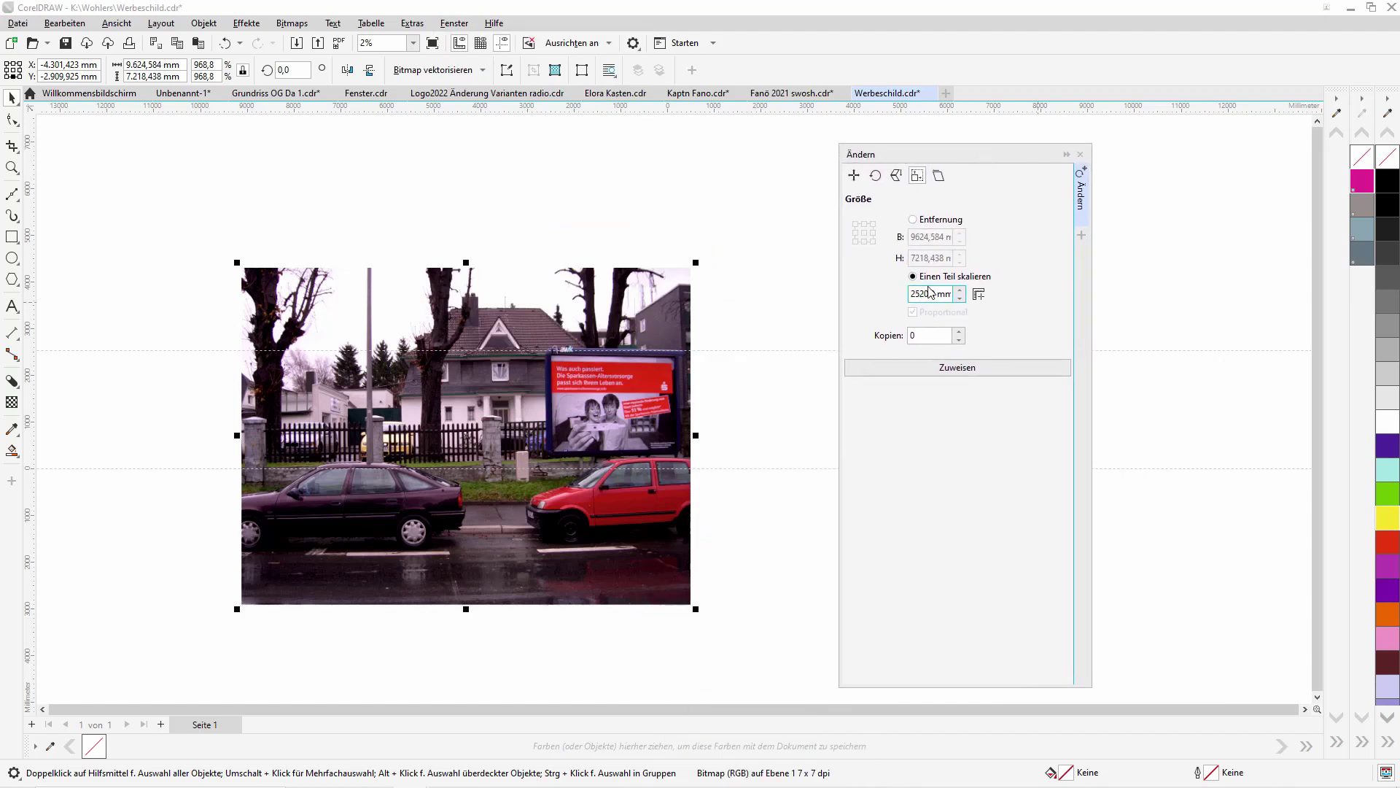
pyautogui.click(914, 219)
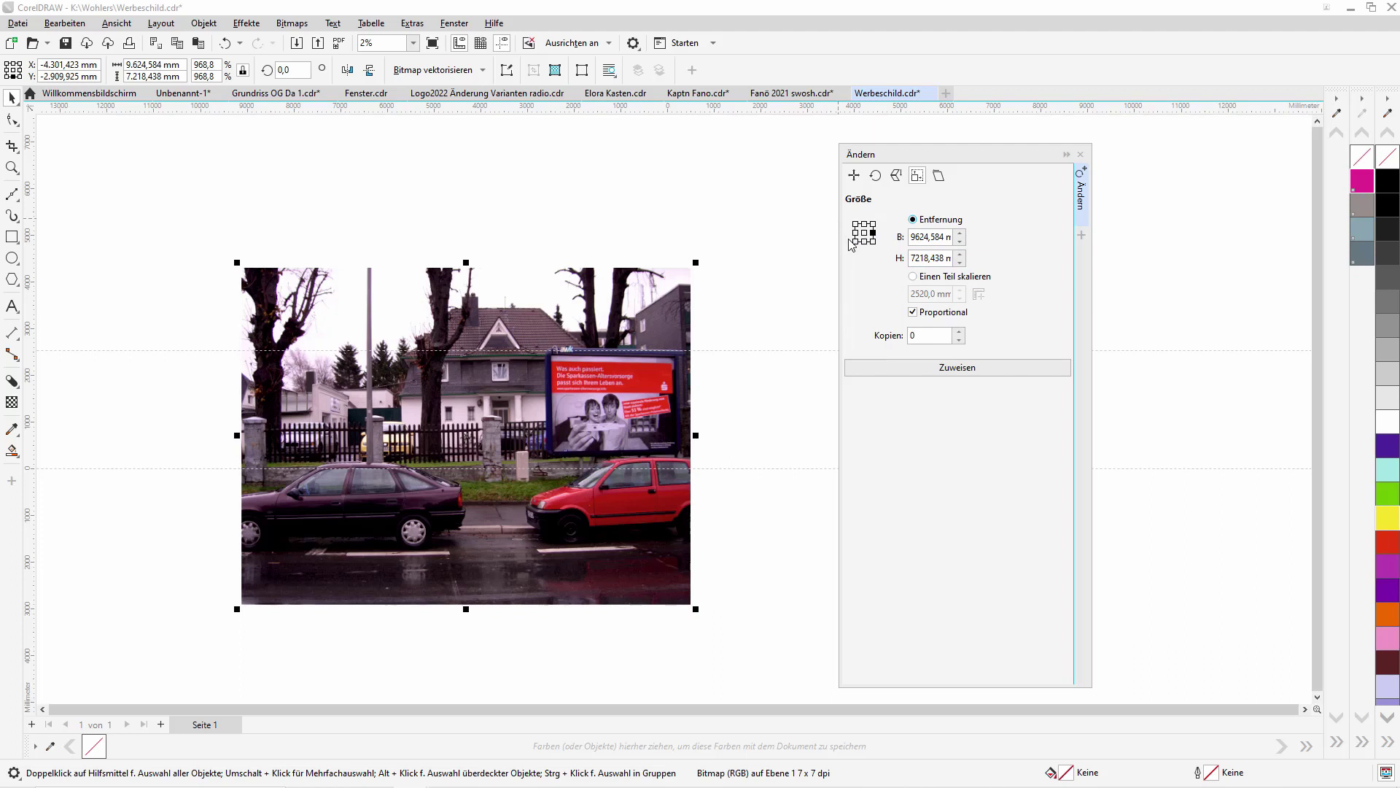
pyautogui.click(914, 277)
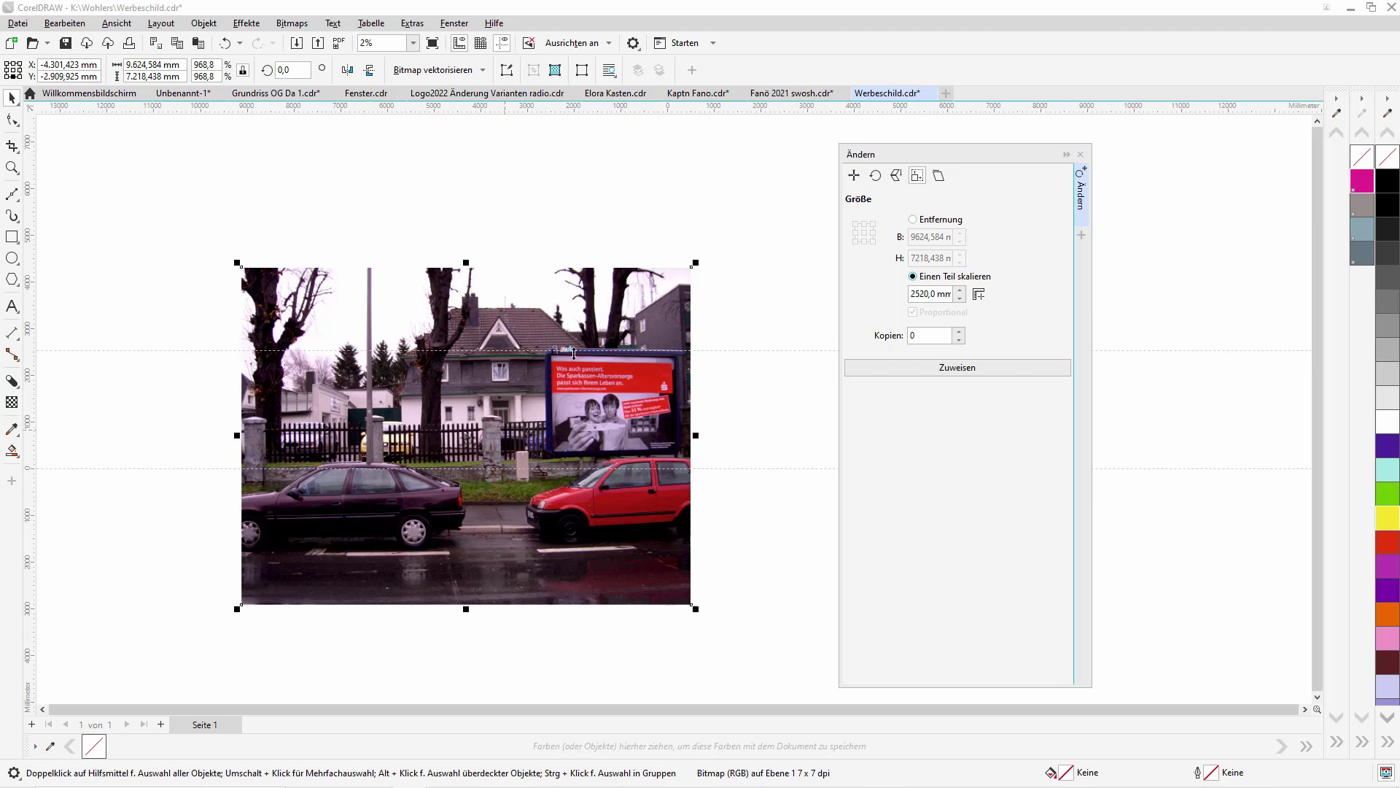
# - Scale the photo by its billboard, tracing the billboard's height as the 2520 mm section, and nudge it toward the guidelines
pyautogui.click(954, 370)
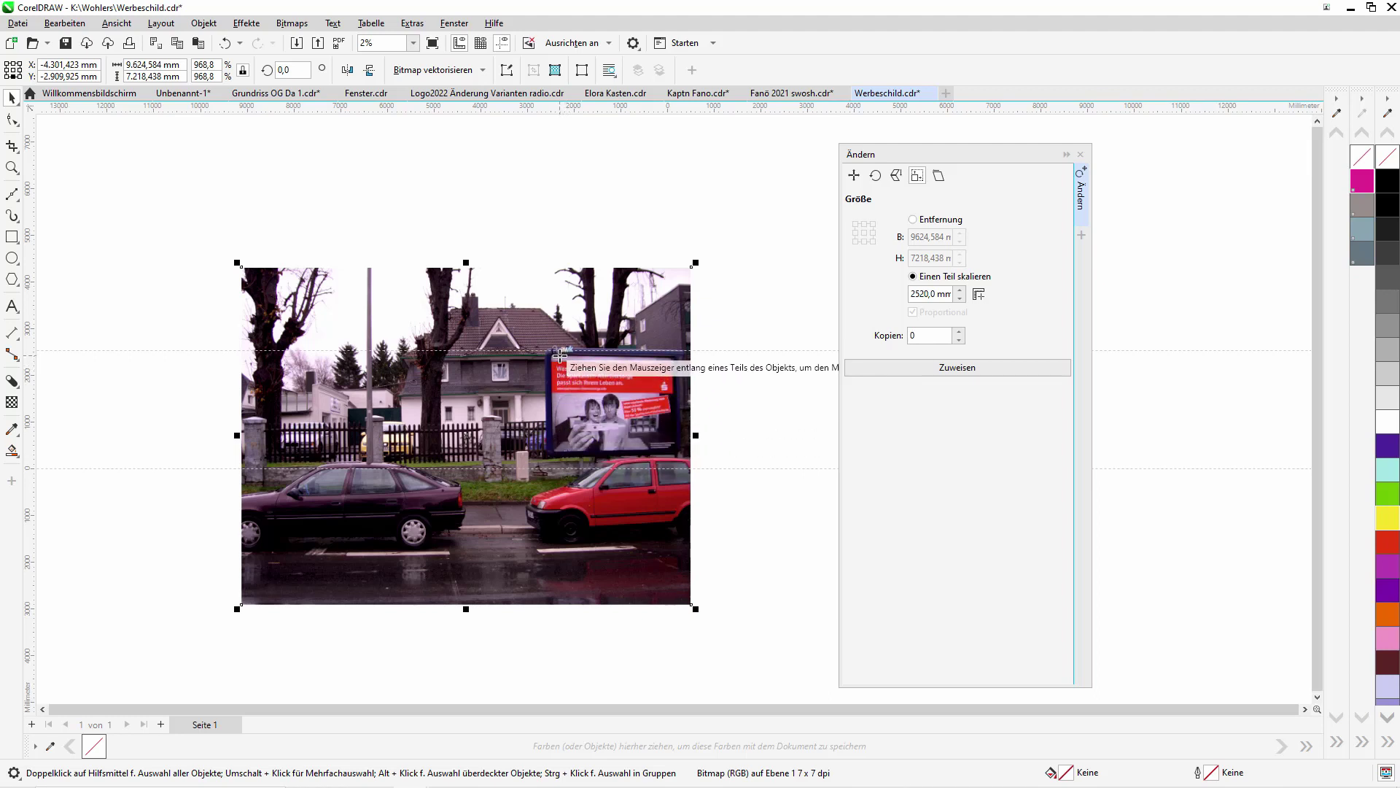
pyautogui.moveTo(558, 353); pyautogui.dragTo(560, 452)
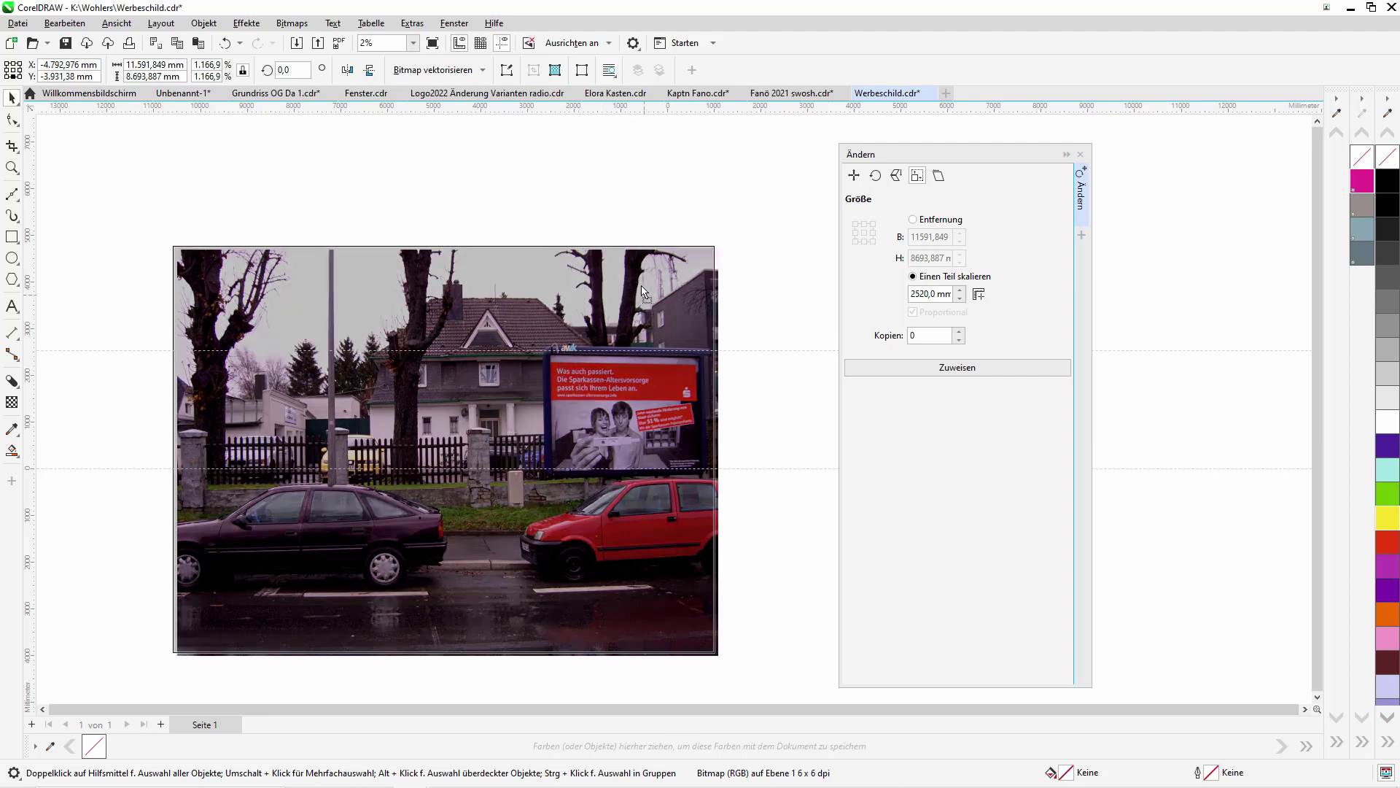
pyautogui.press('Left')
pyautogui.press('Up')
pyautogui.press('Up')
# - Draw a rectangle about 5232 × 5625 mm to the upper left of the photo and scale it proportionally to 2520 mm high
pyautogui.click(13, 168)
pyautogui.press('F3')
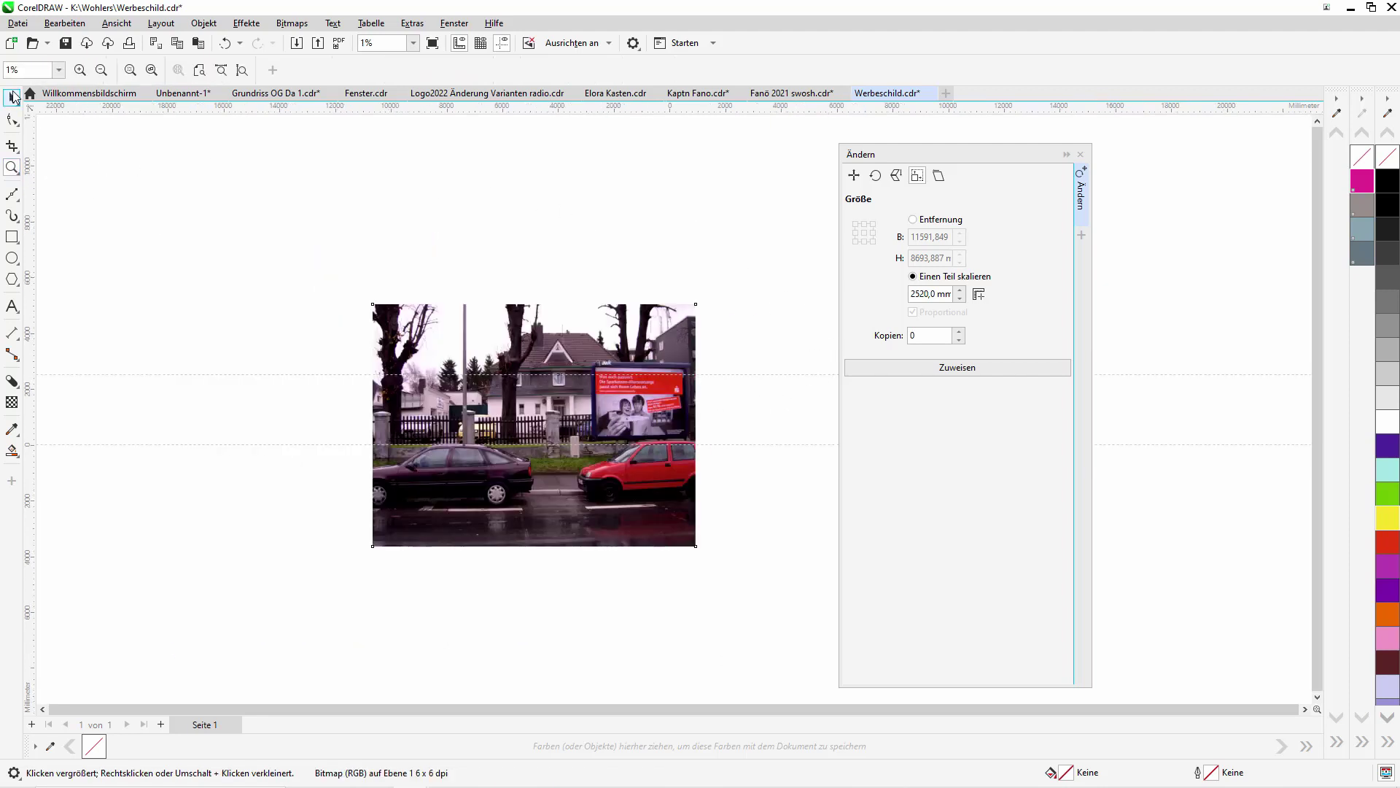
pyautogui.click(12, 97)
pyautogui.click(39, 238)
pyautogui.press('F6')
pyautogui.moveTo(175, 189); pyautogui.dragTo(321, 346)
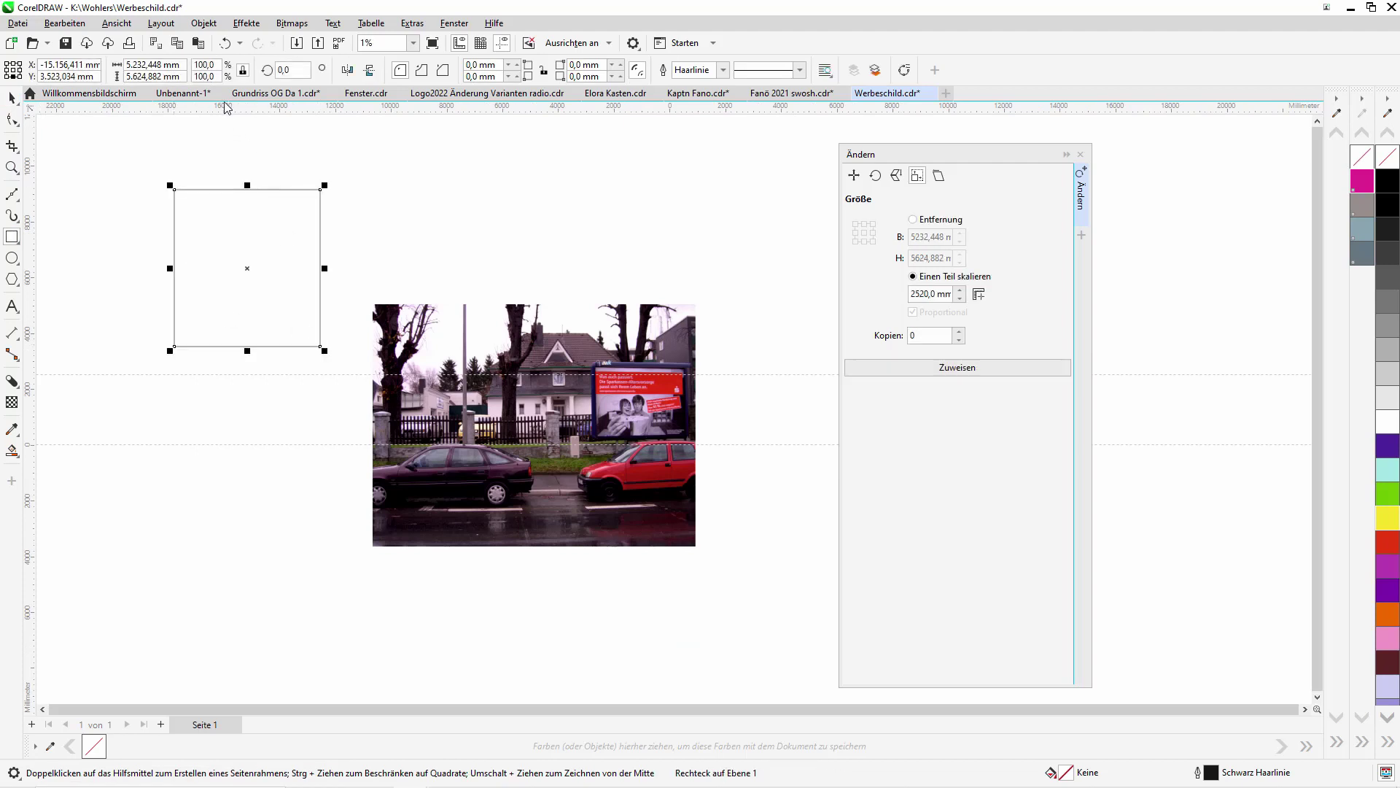
pyautogui.click(153, 76)
pyautogui.write('2520')
pyautogui.press('Return')
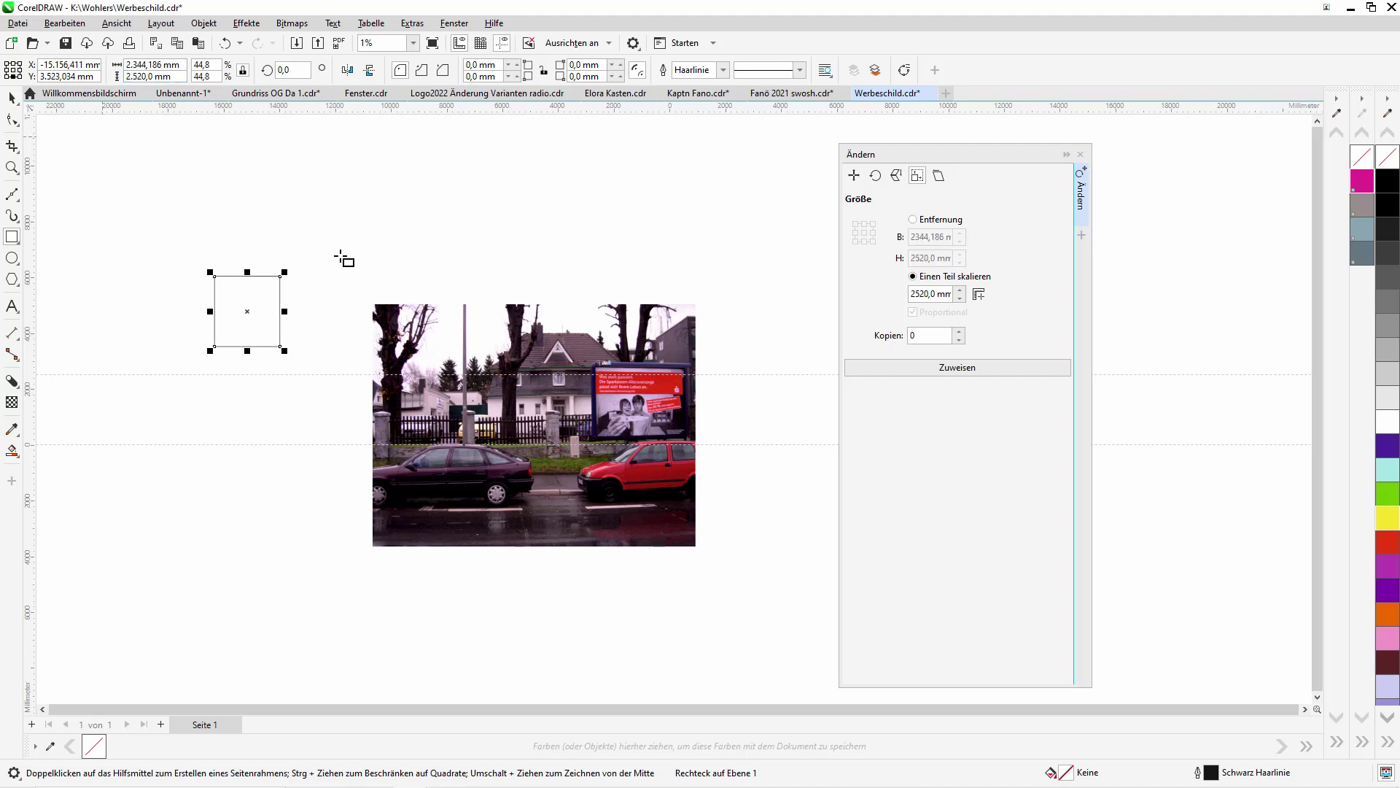
# - Widen the rectangle to about 3527 mm beside the photo's right edge and fill it light turquoise
pyautogui.moveTo(285, 311); pyautogui.dragTo(814, 345)
pyautogui.press('space')
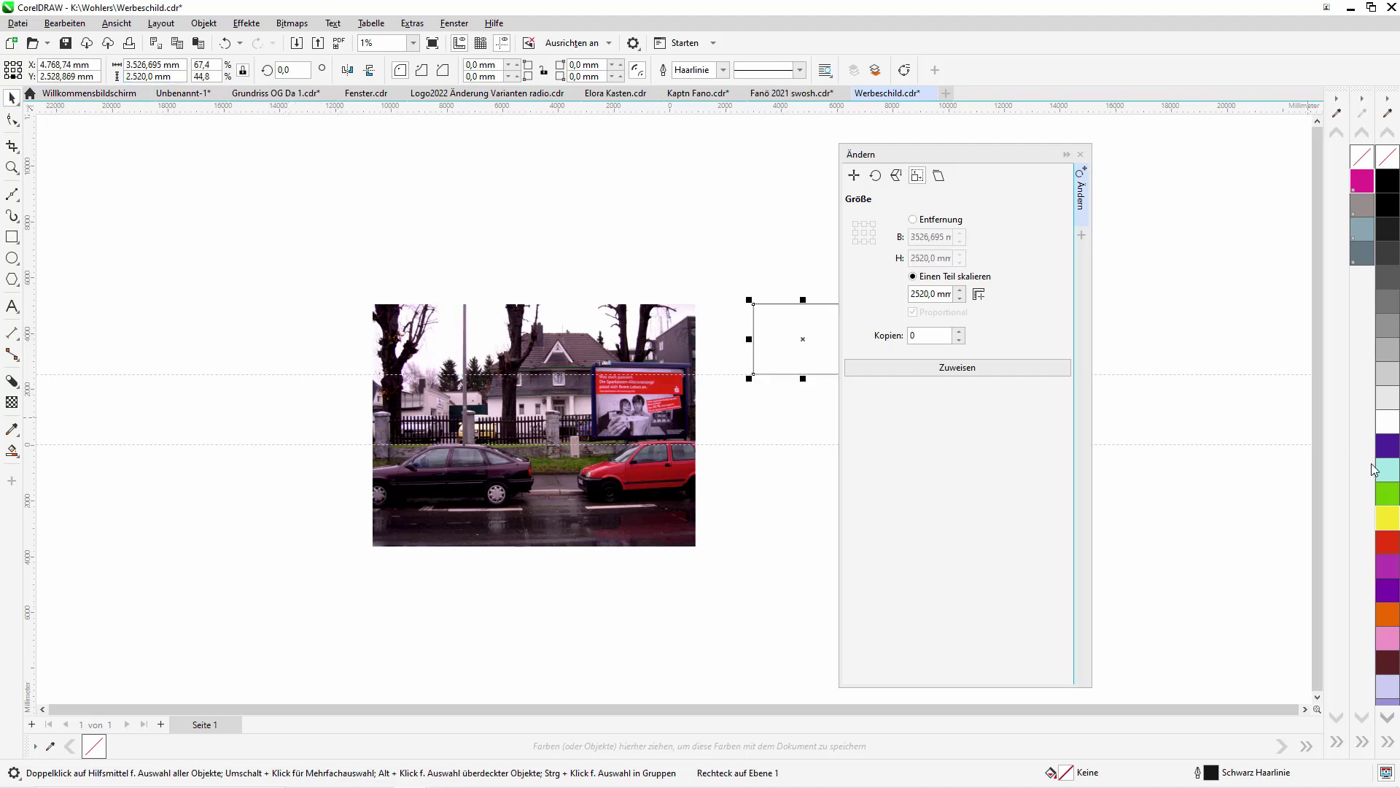
pyautogui.click(1388, 469)
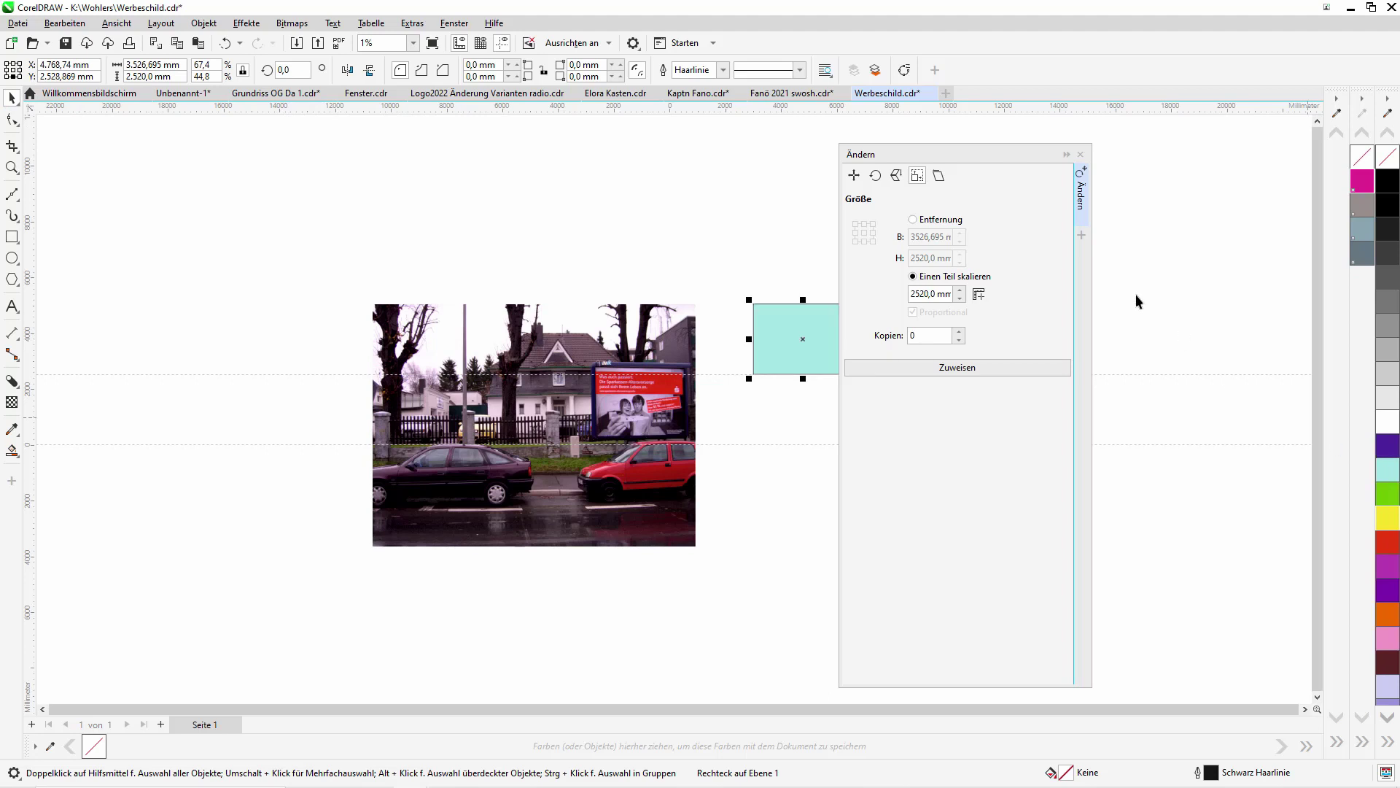
# - Shrink the photo proportionally to about 10540 mm wide and move it up toward the rectangle
pyautogui.click(12, 167)
pyautogui.moveTo(842, 487); pyautogui.dragTo(886, 577)
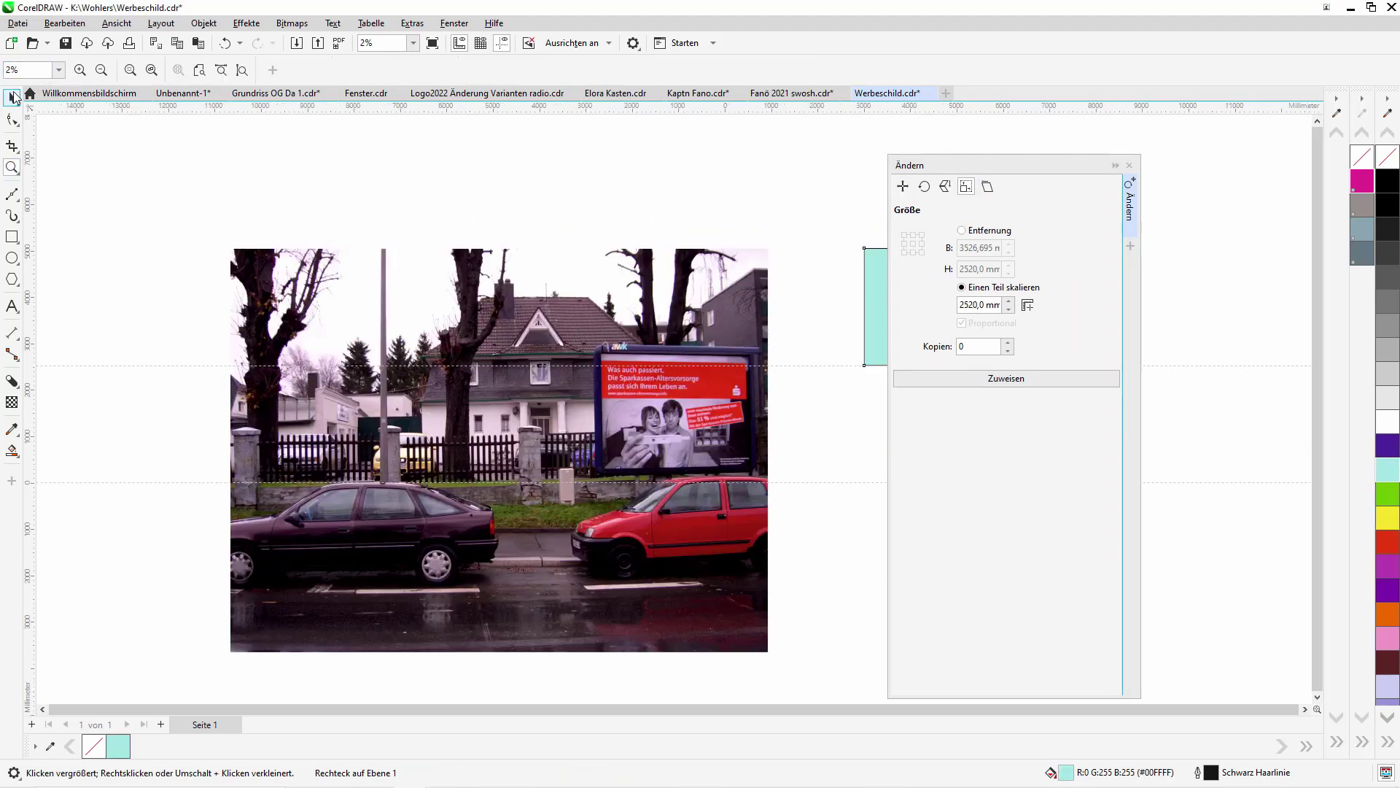
pyautogui.click(12, 97)
pyautogui.click(762, 262)
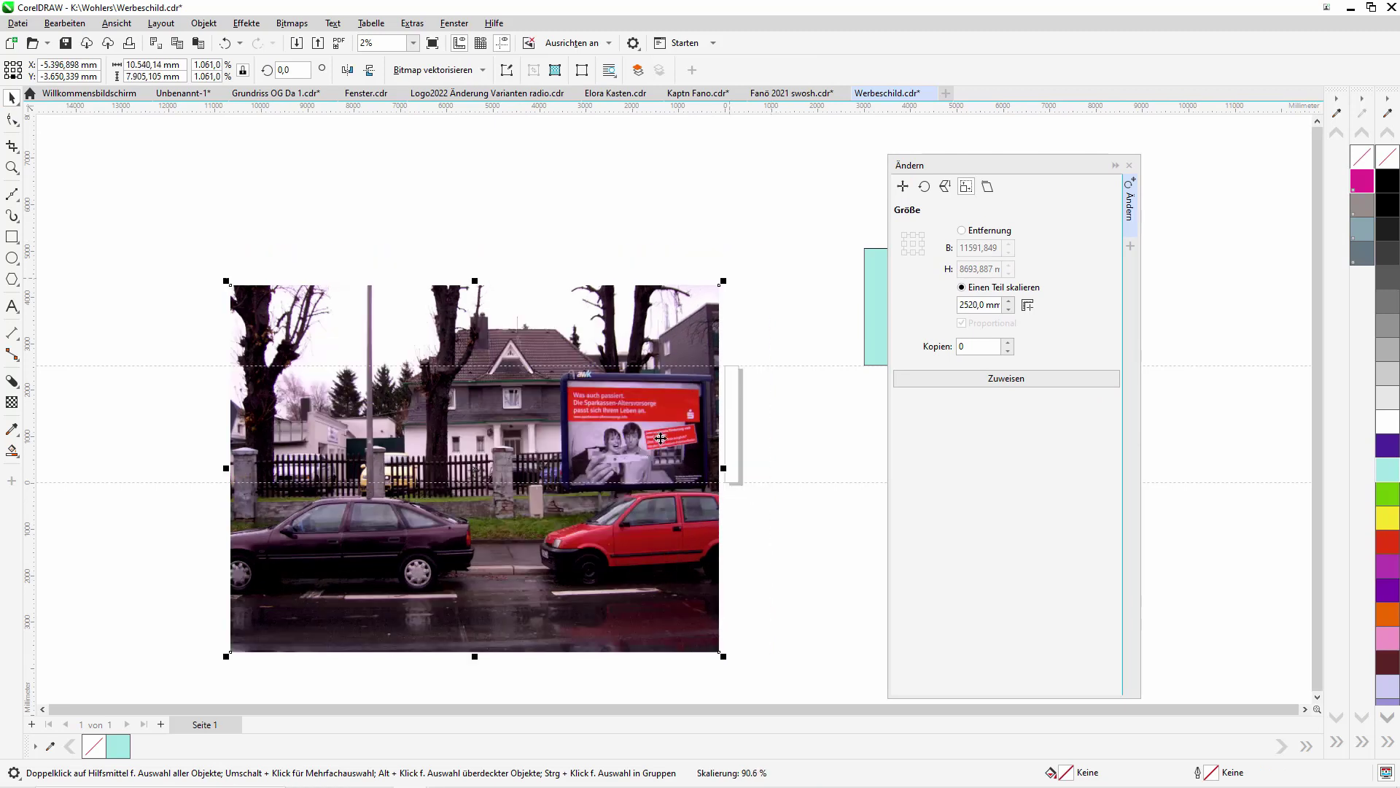
pyautogui.moveTo(762, 263); pyautogui.dragTo(722, 364)
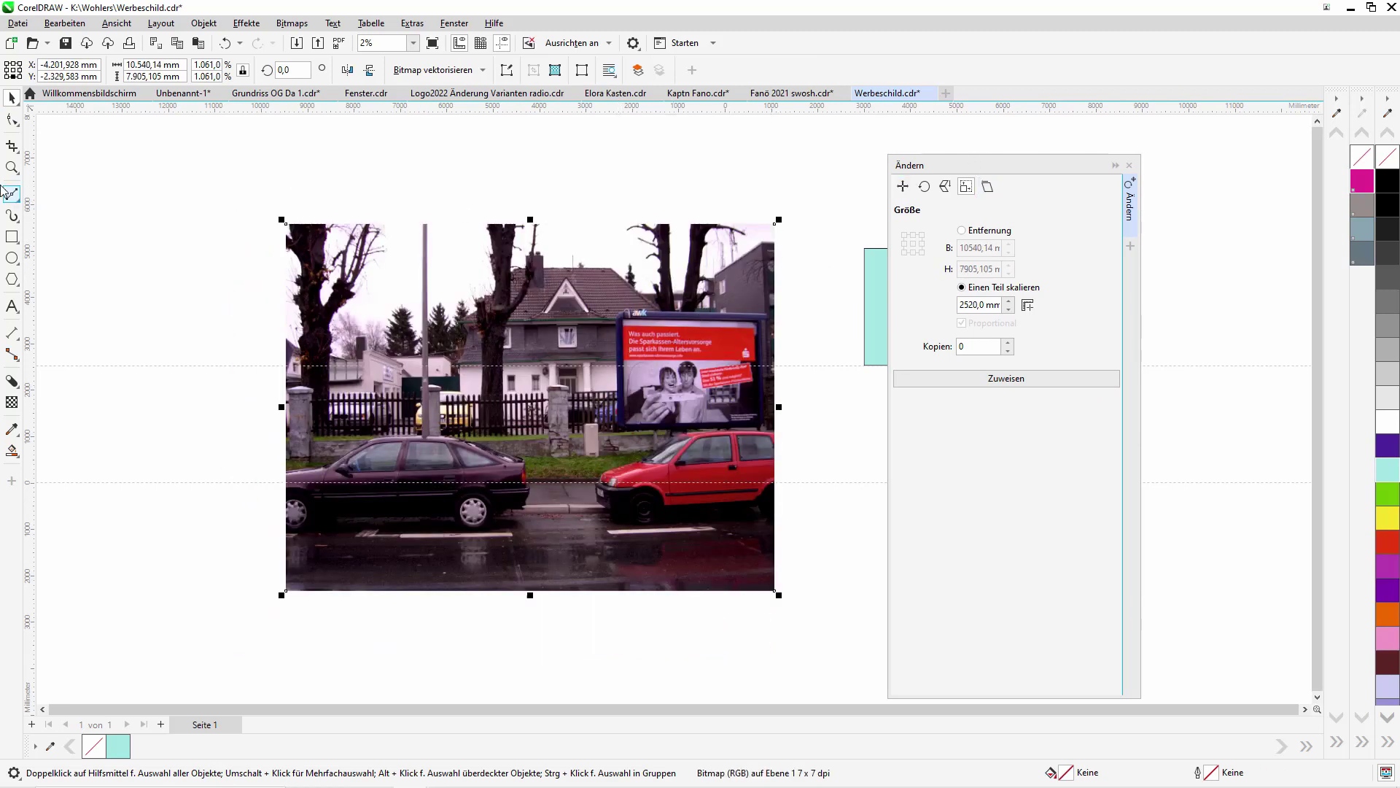
# - Bring the photo and the turquoise rectangle close together side by side, leaving the rectangle selected
pyautogui.click(11, 167)
pyautogui.click(647, 223)
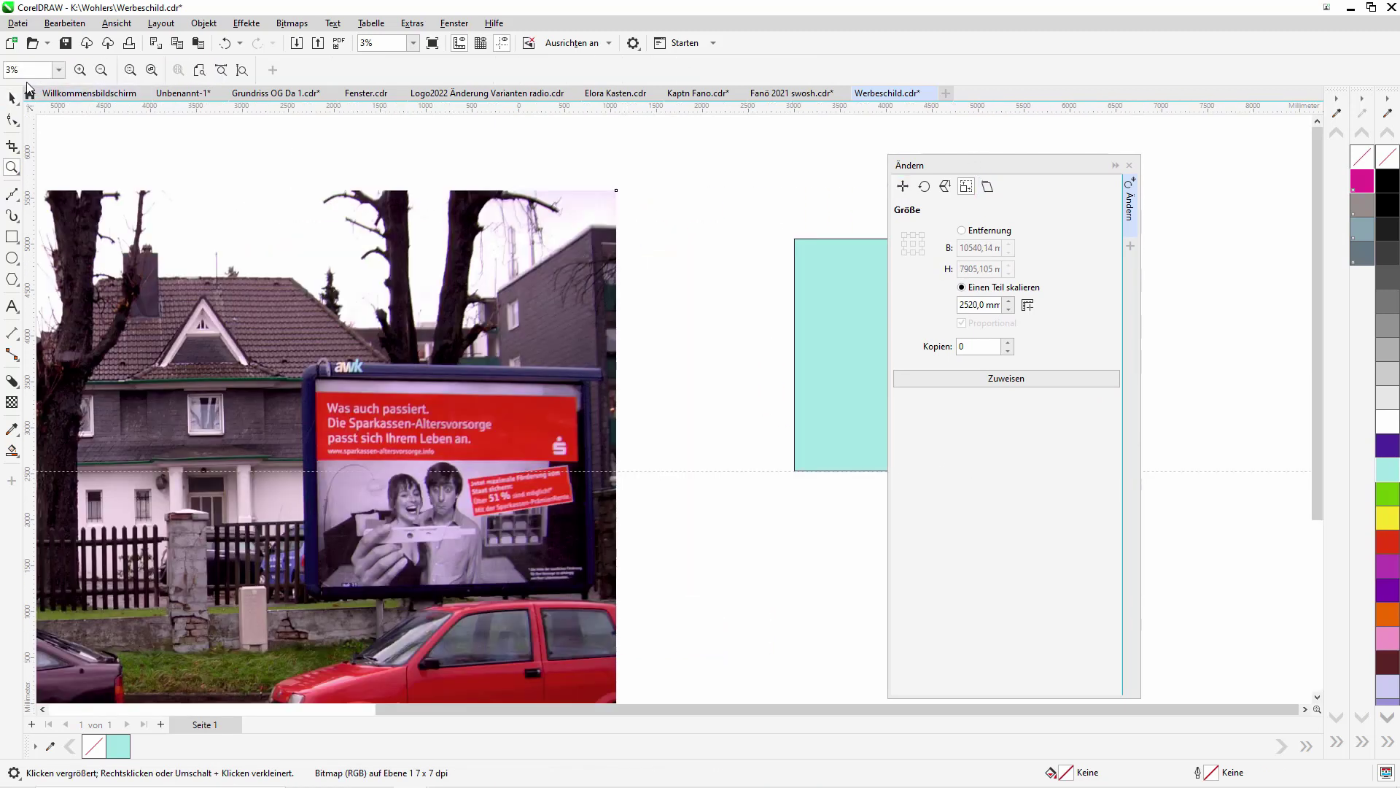
pyautogui.press('space')
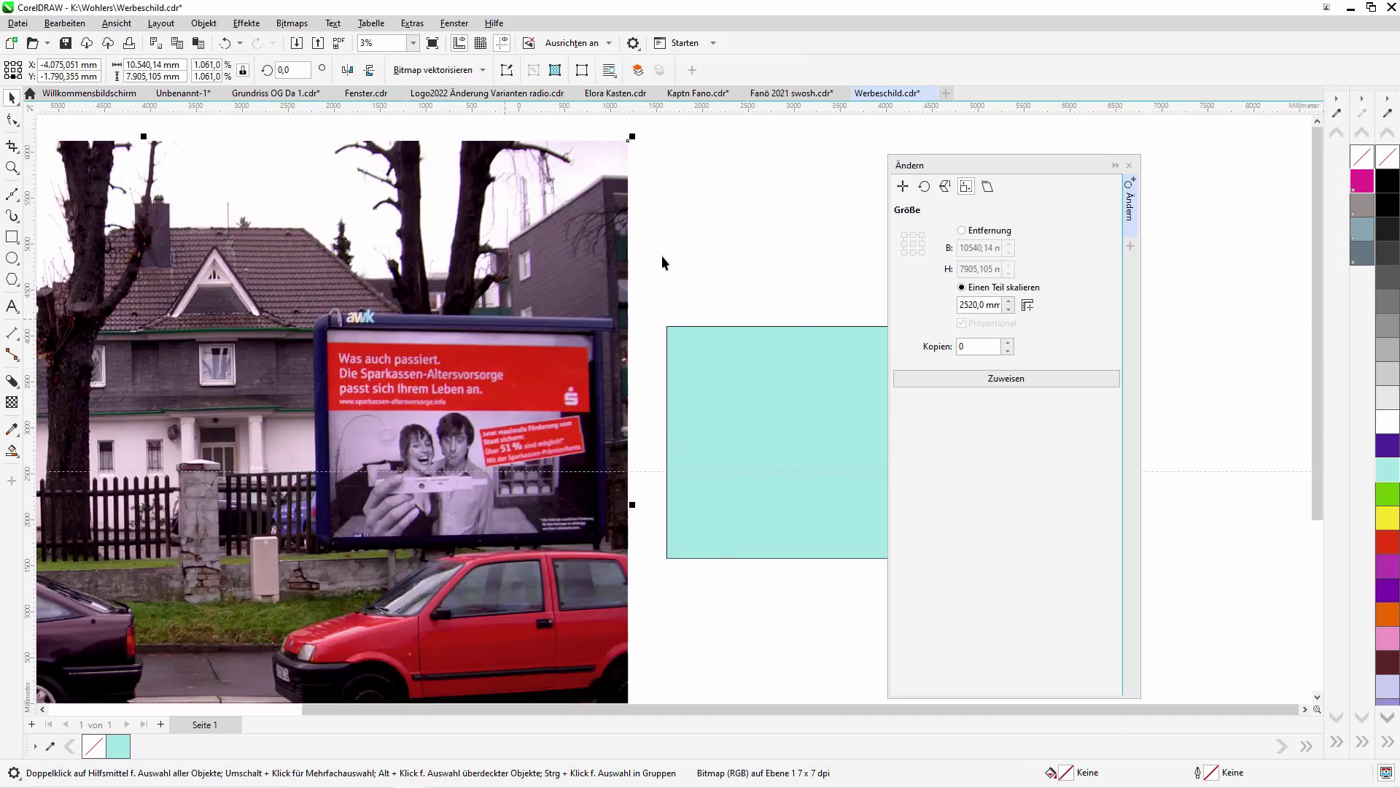
pyautogui.click(662, 256)
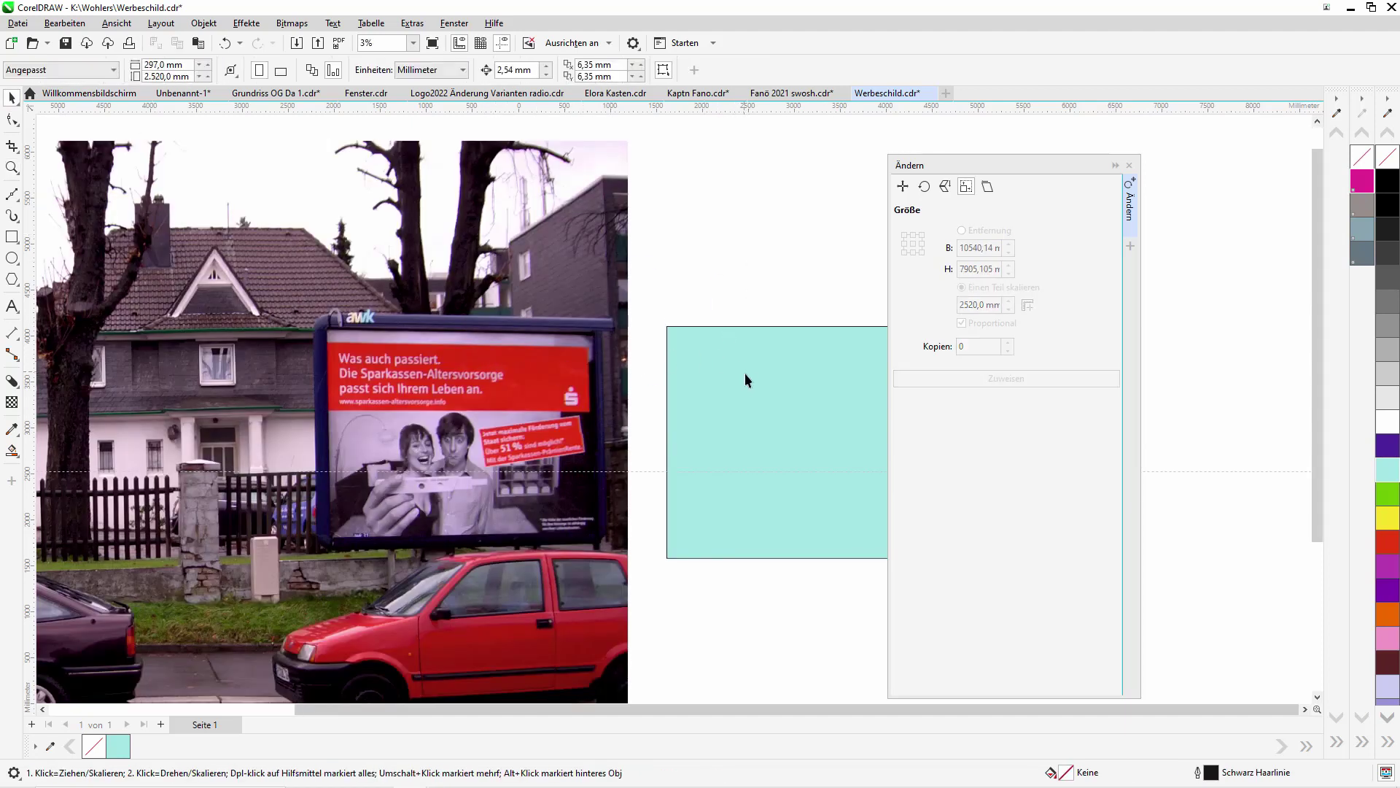
pyautogui.moveTo(751, 397); pyautogui.dragTo(759, 410)
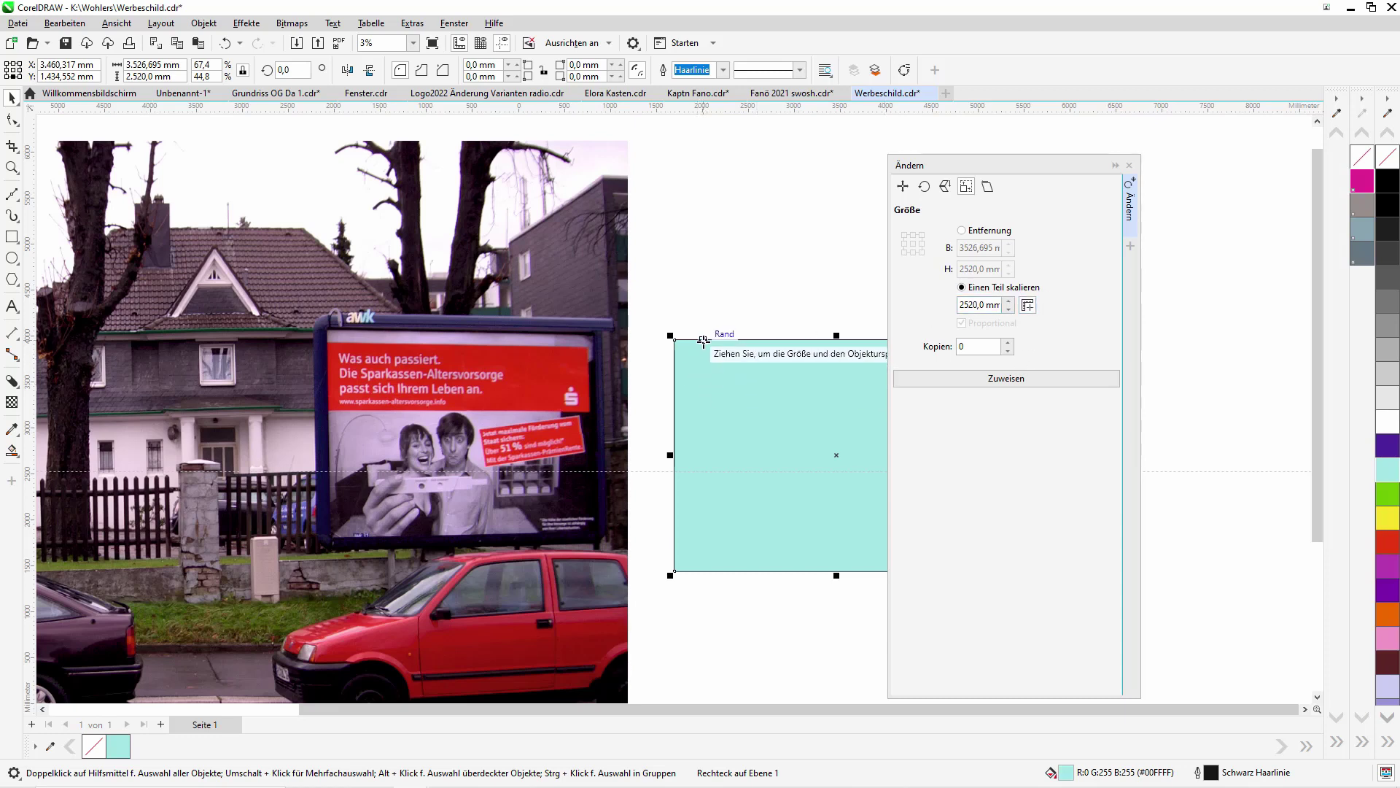
# - Measure a short section at the rectangle's upper edge, and its full height, with the partial scaling tool
pyautogui.moveTo(701, 343); pyautogui.dragTo(715, 361)
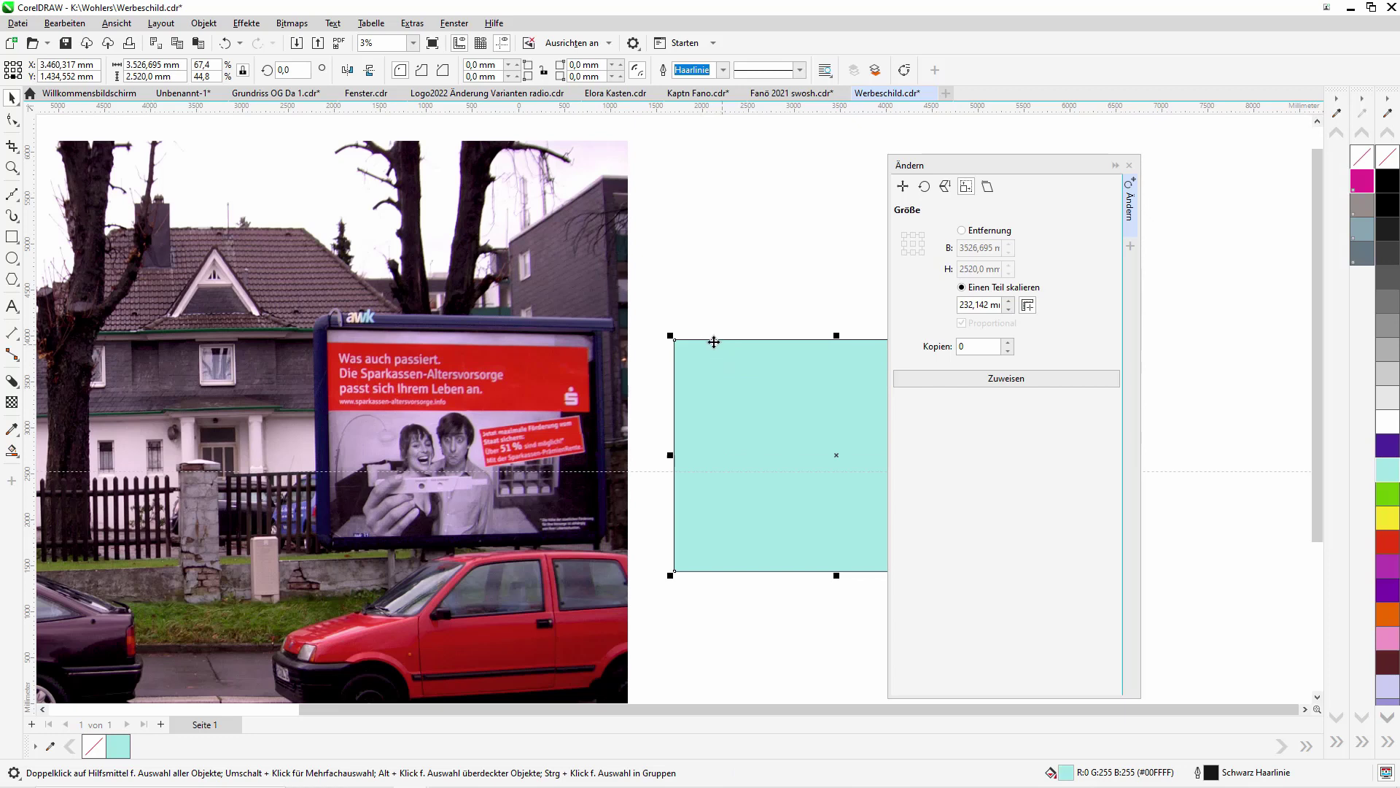
pyautogui.click(1029, 307)
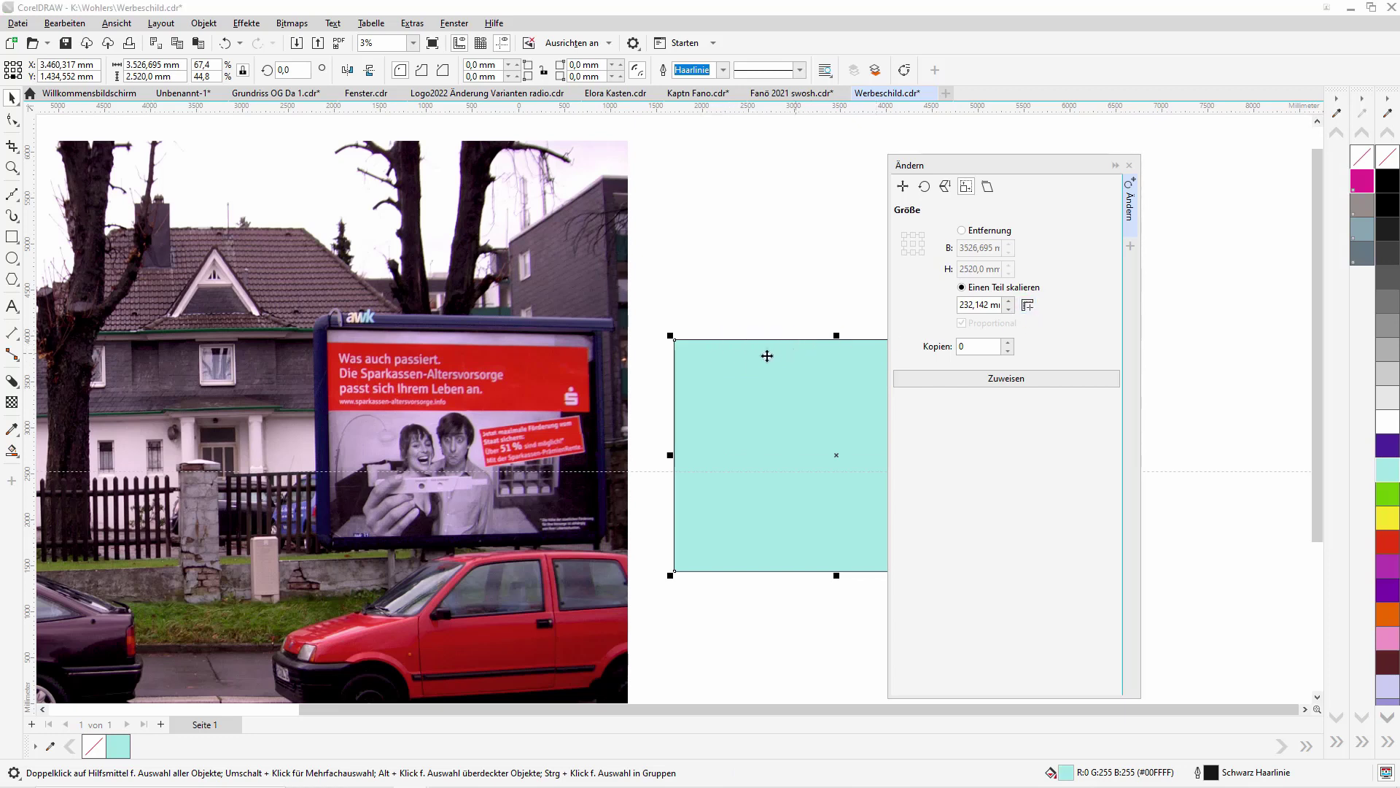
pyautogui.click(1027, 306)
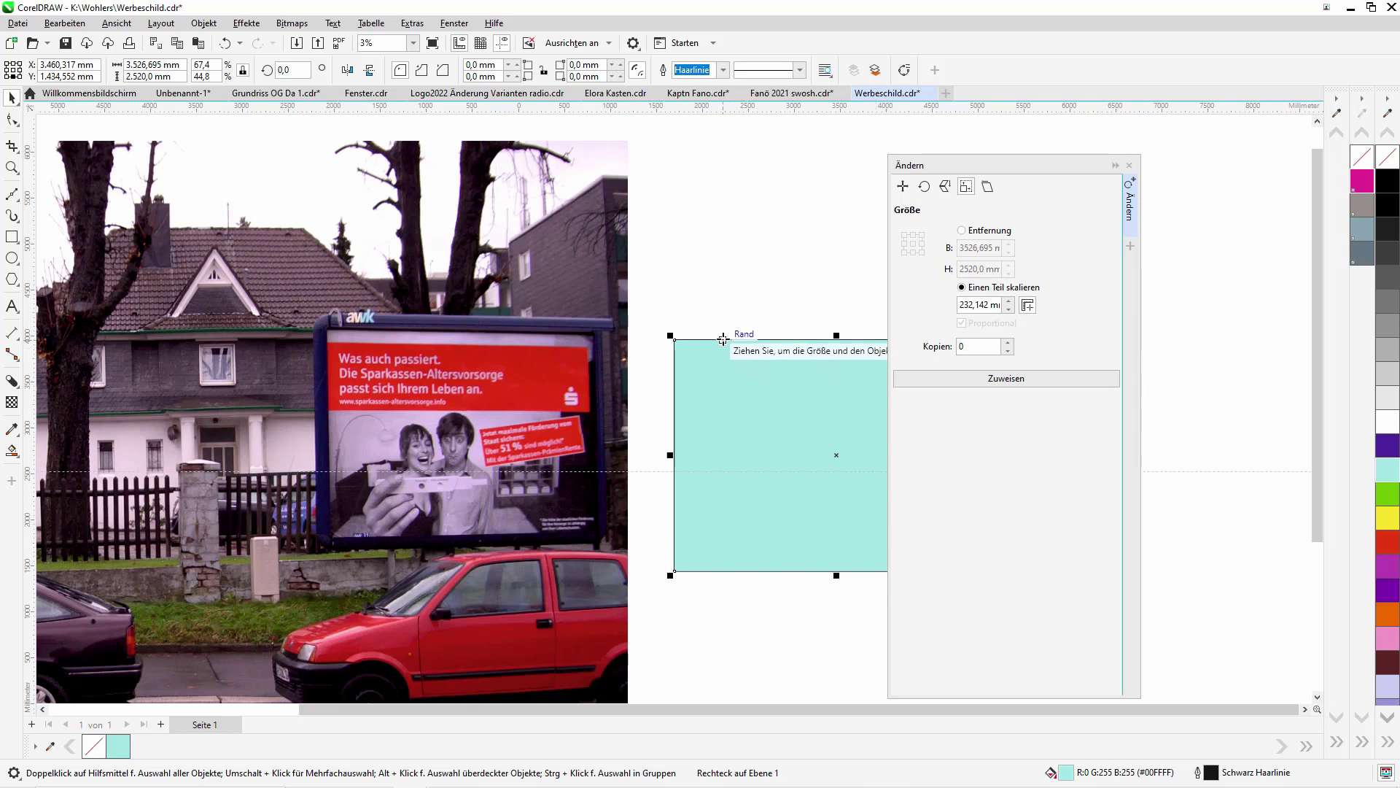
pyautogui.moveTo(722, 342); pyautogui.dragTo(725, 570)
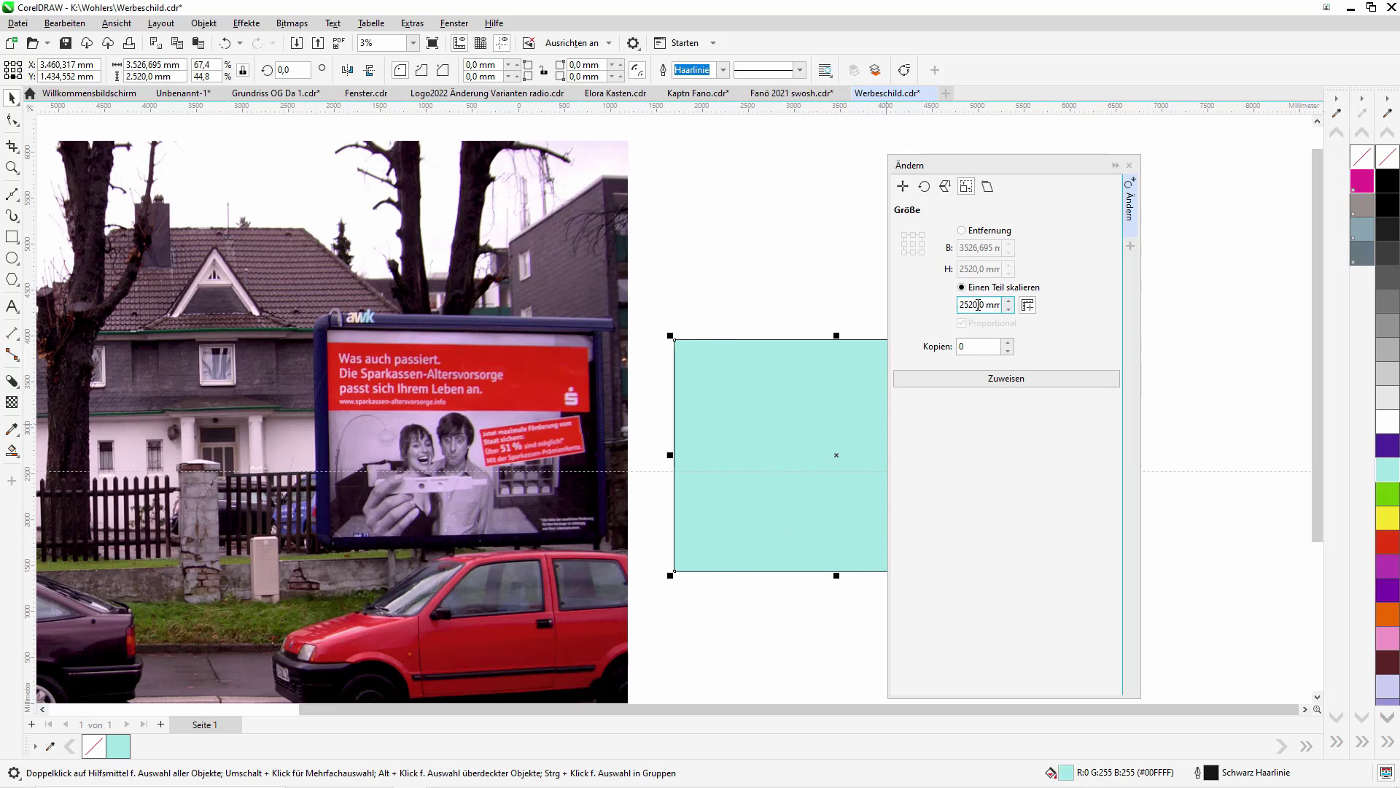
# - Scale the photo with partial scaling so the billboard poster's height equals 2520 mm
pyautogui.click(595, 296)
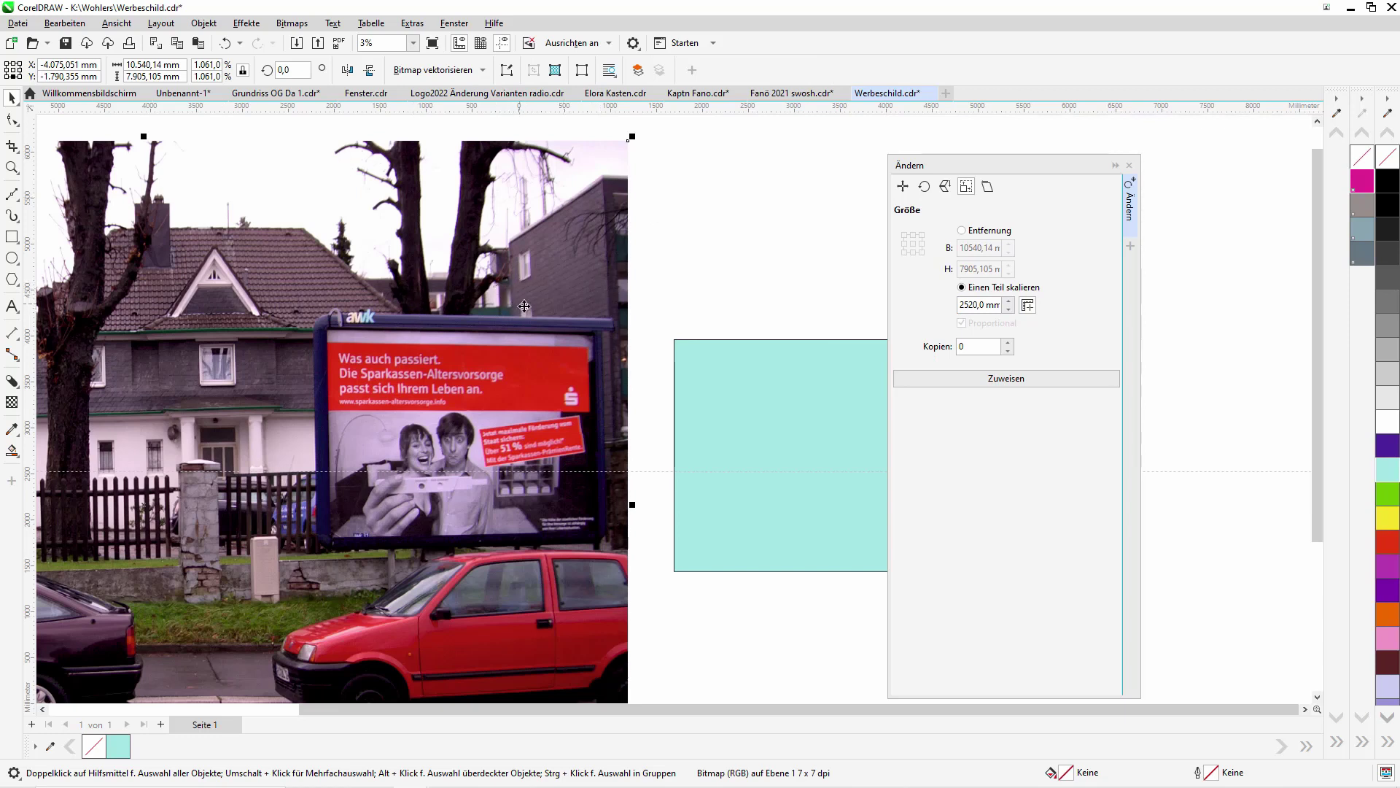
pyautogui.click(1008, 380)
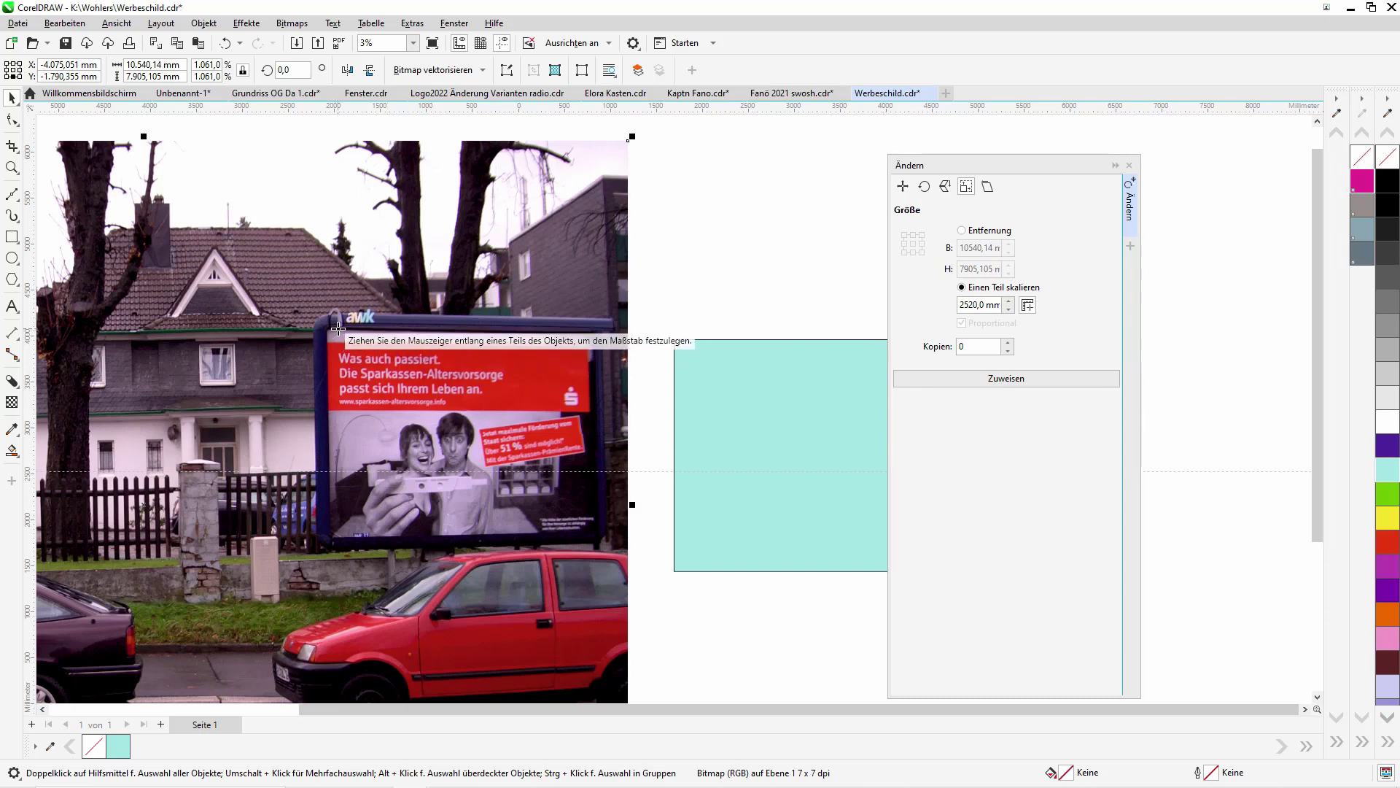
pyautogui.moveTo(337, 329); pyautogui.dragTo(343, 538)
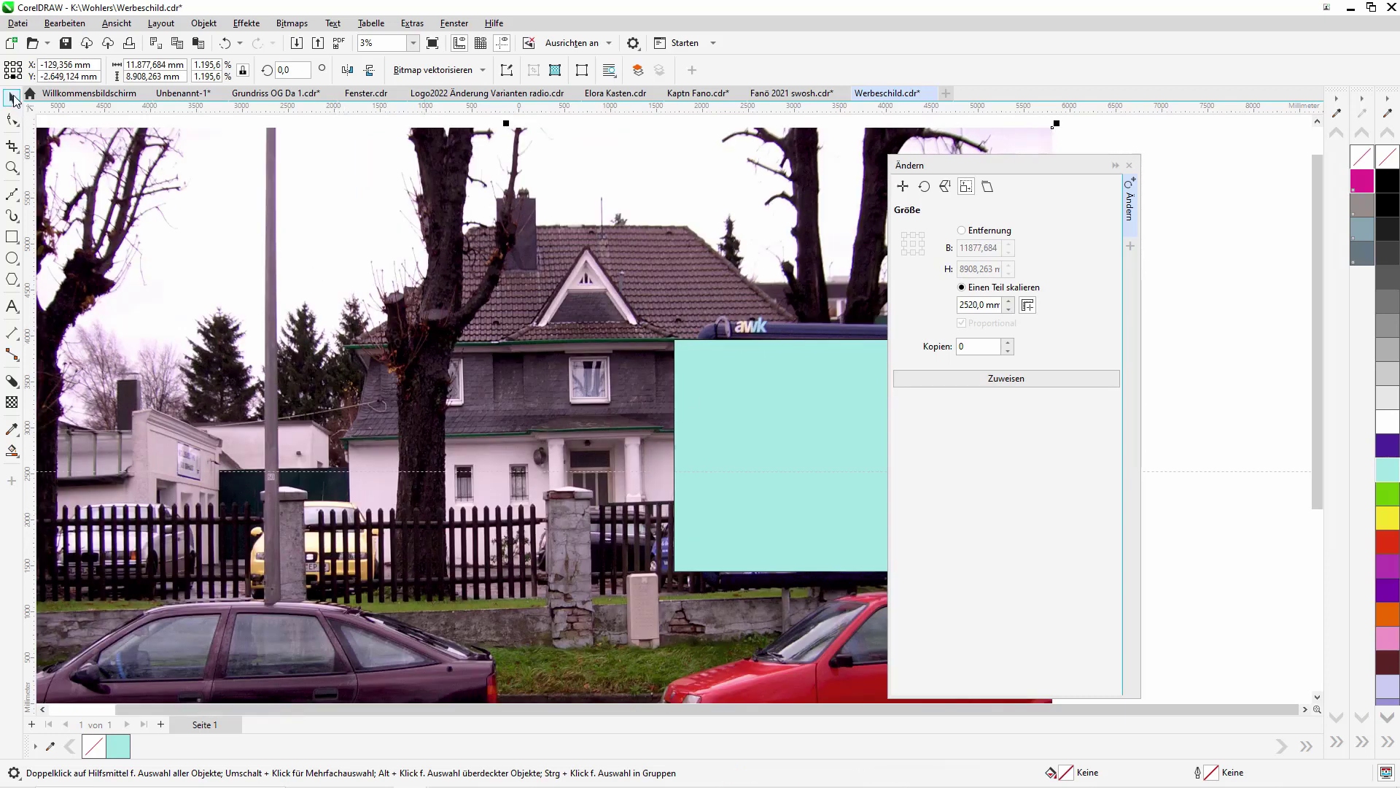
# - Shift the scaled photo clear of the turquoise rectangle, lay the rectangle over the billboard poster for comparison, and set it back beside the photo
pyautogui.click(12, 98)
pyautogui.moveTo(472, 371); pyautogui.dragTo(139, 350)
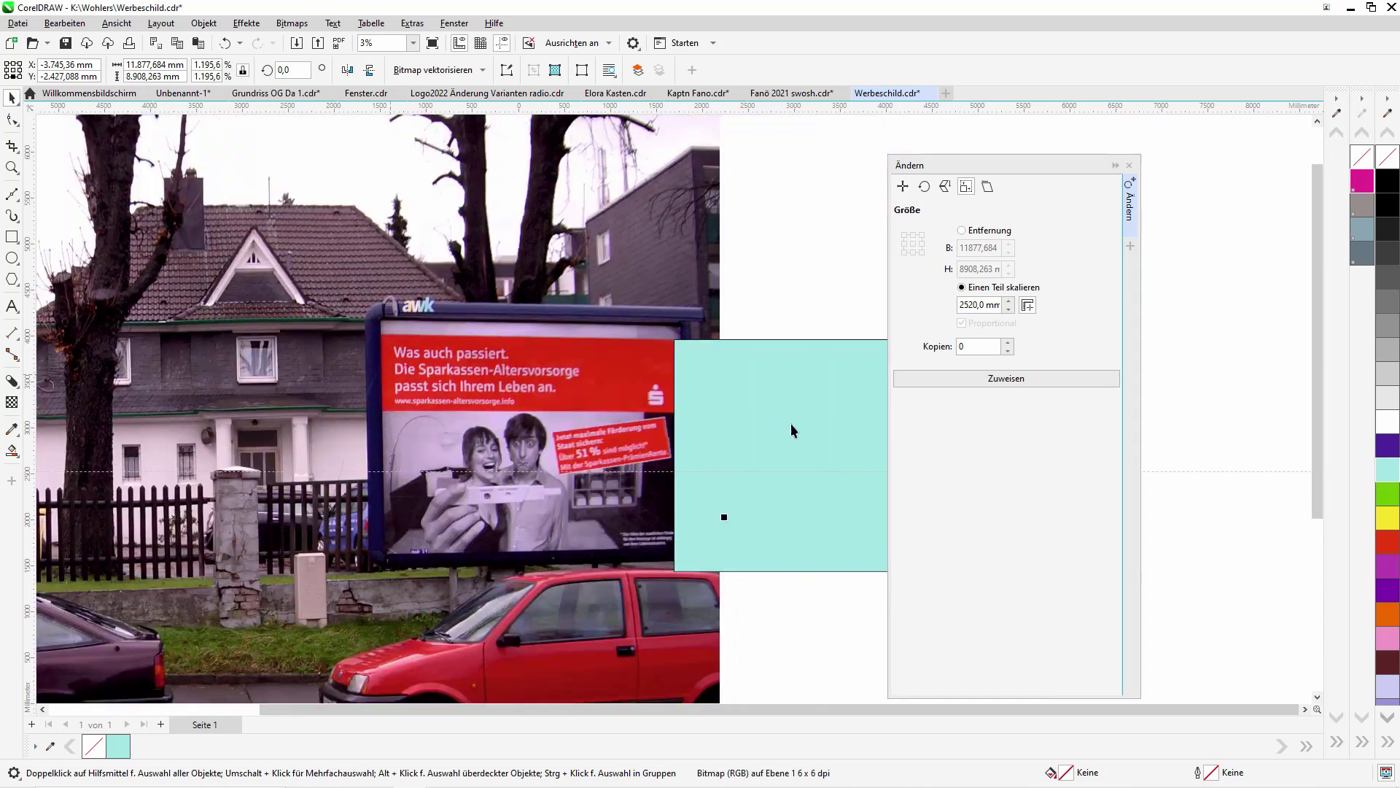
pyautogui.moveTo(790, 423); pyautogui.dragTo(514, 401)
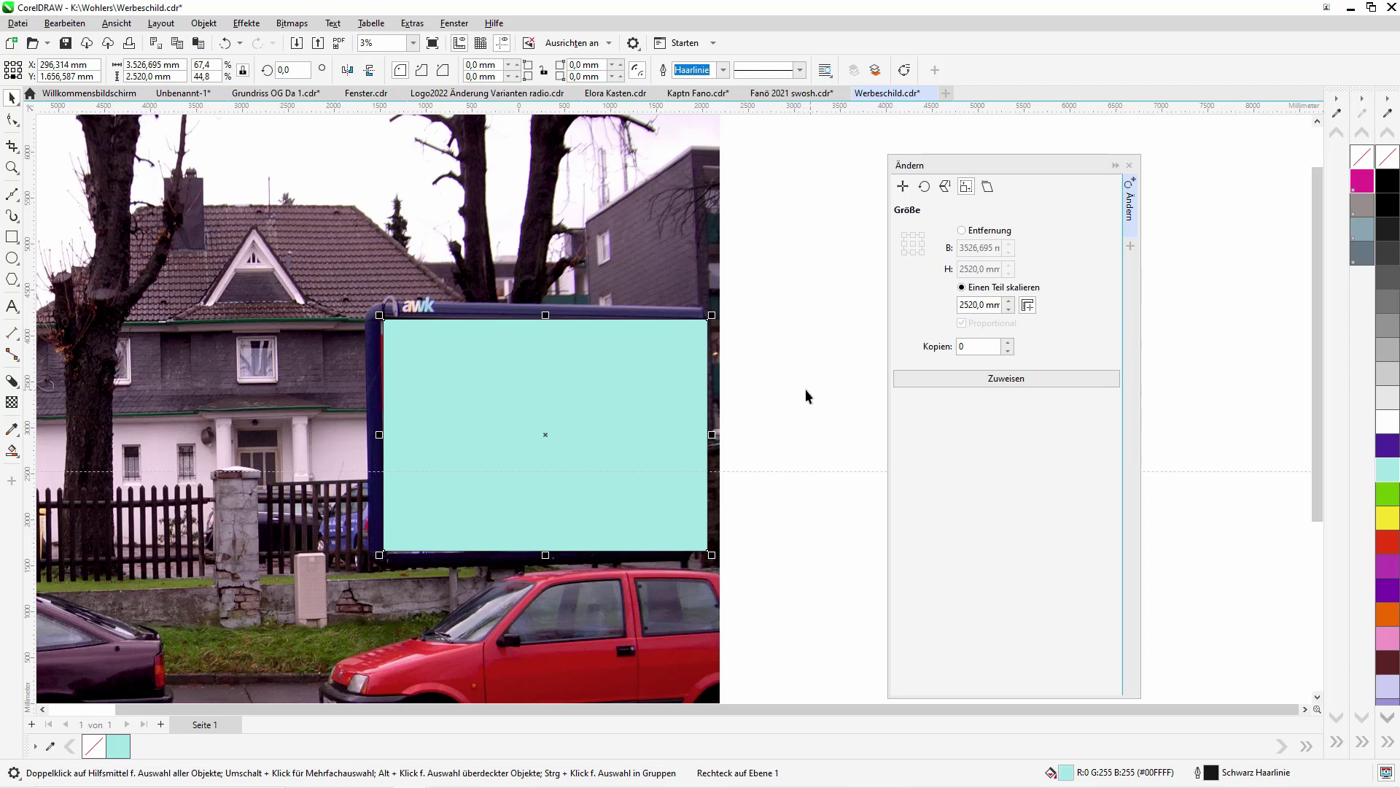
pyautogui.moveTo(425, 417); pyautogui.dragTo(817, 407)
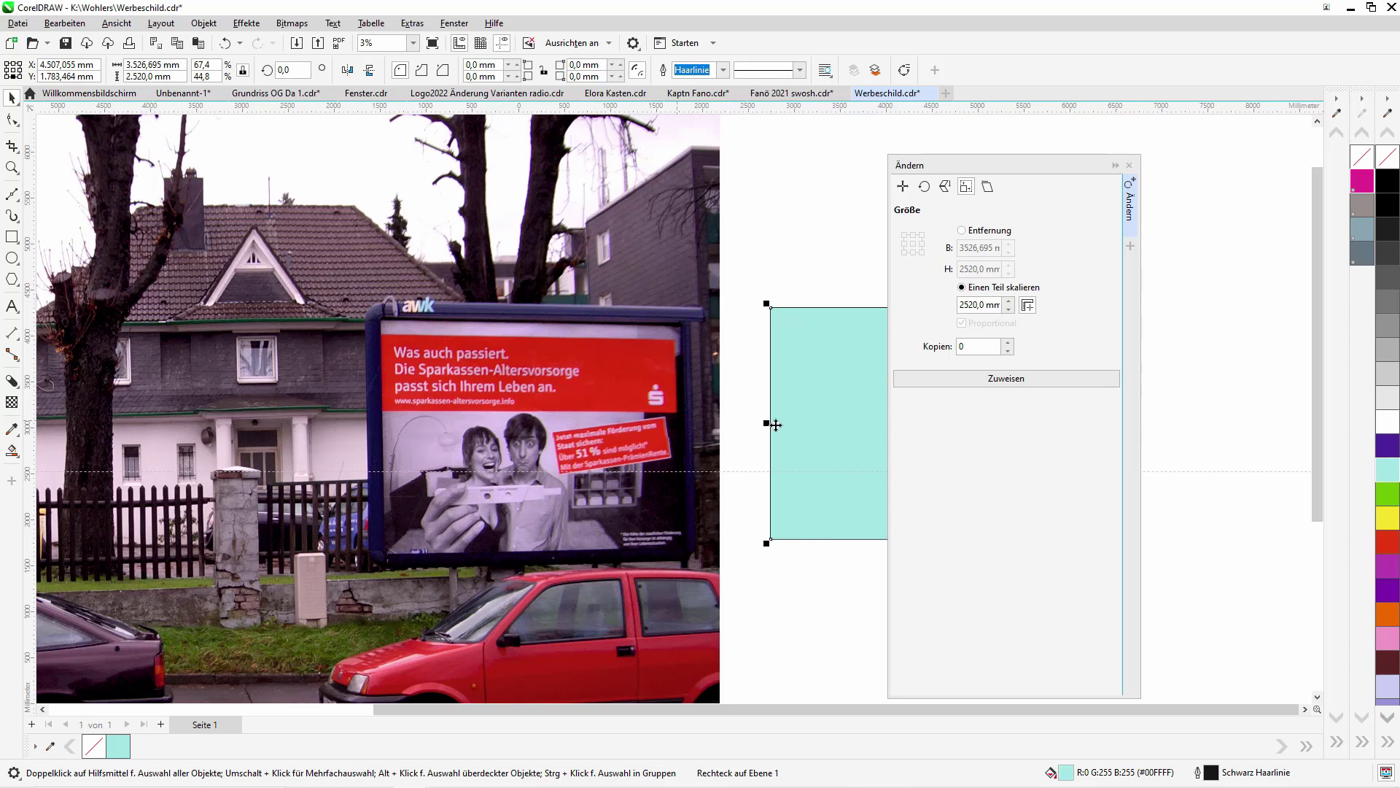
# - Reposition the whole photo on the empty workspace and place the turquoise rectangle below its billboard, overlapping the red car
pyautogui.doubleClick(12, 168)
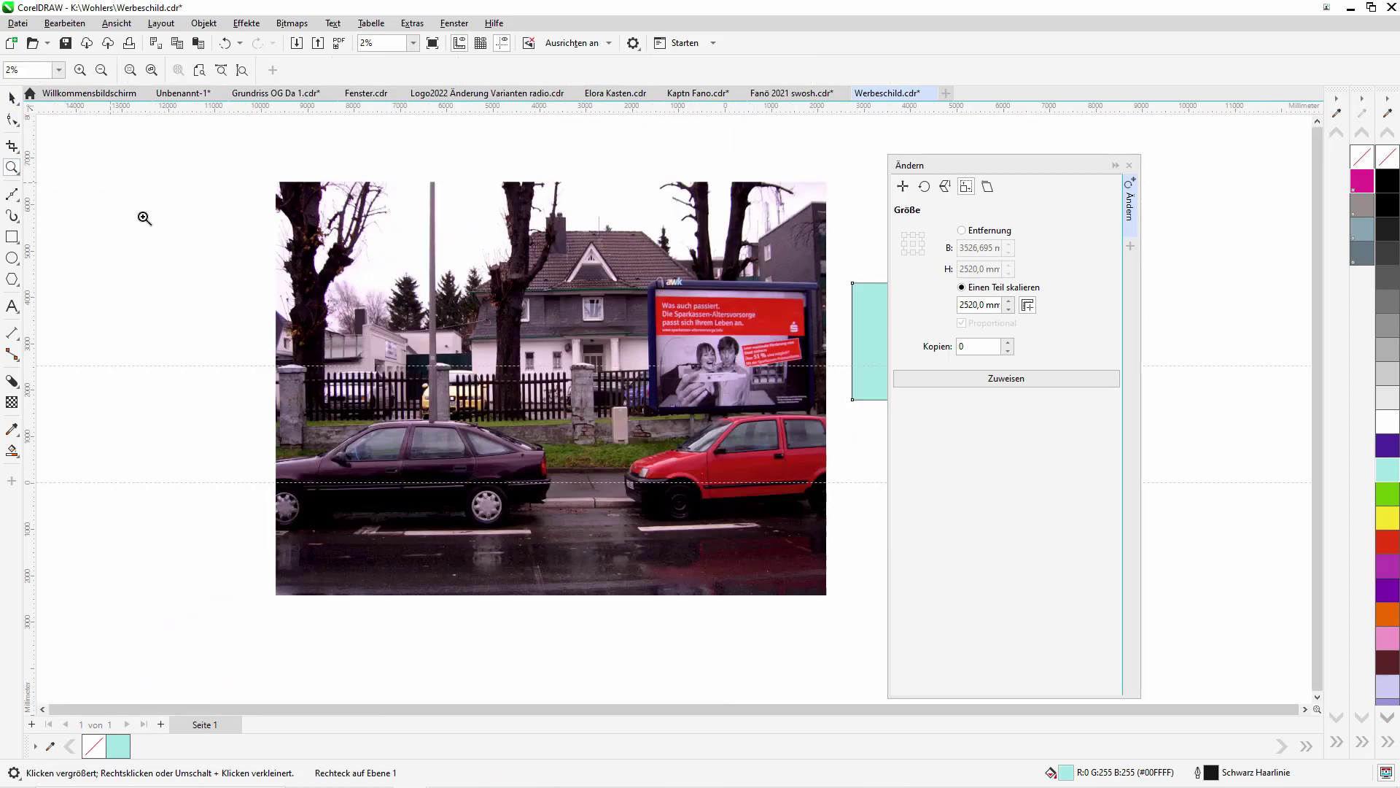
pyautogui.click(140, 214)
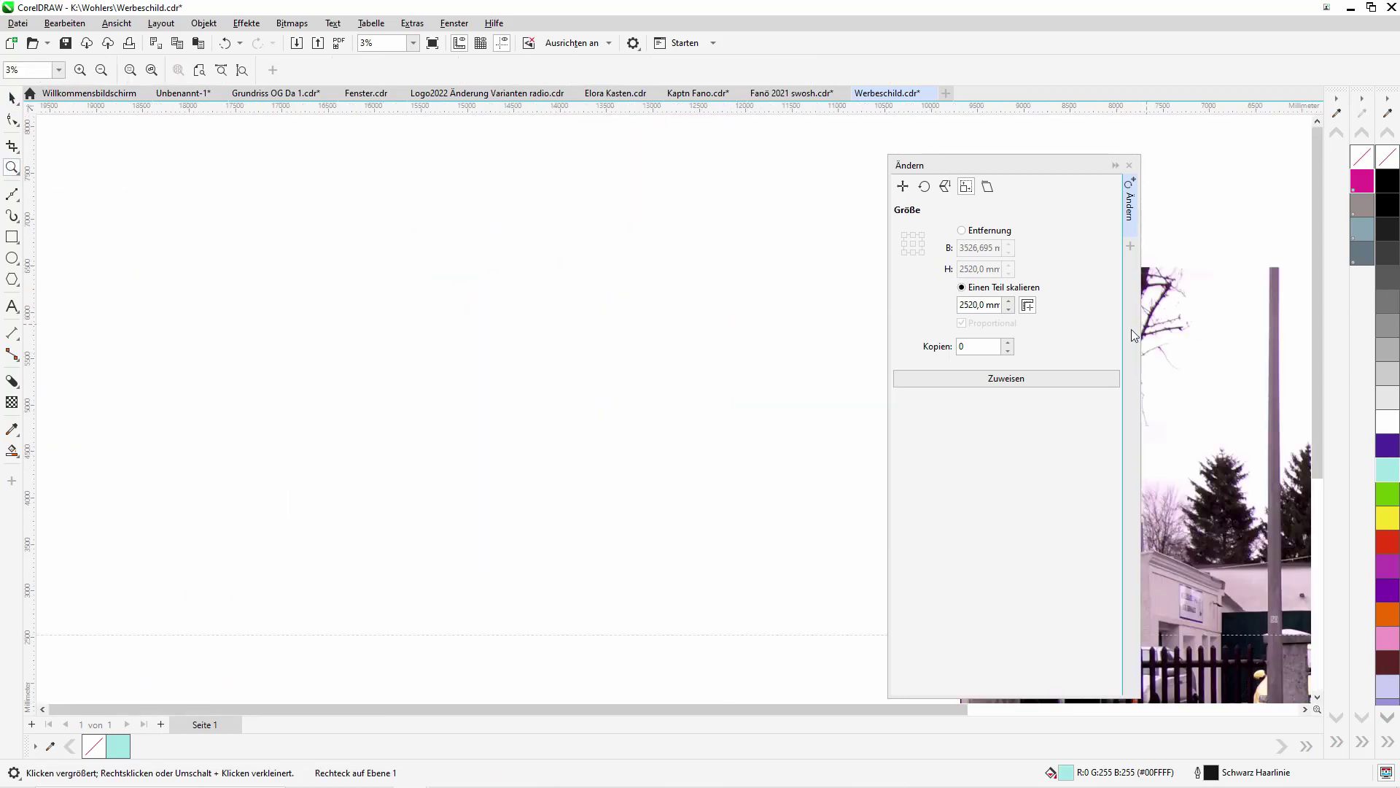
pyautogui.rightClick(1225, 344)
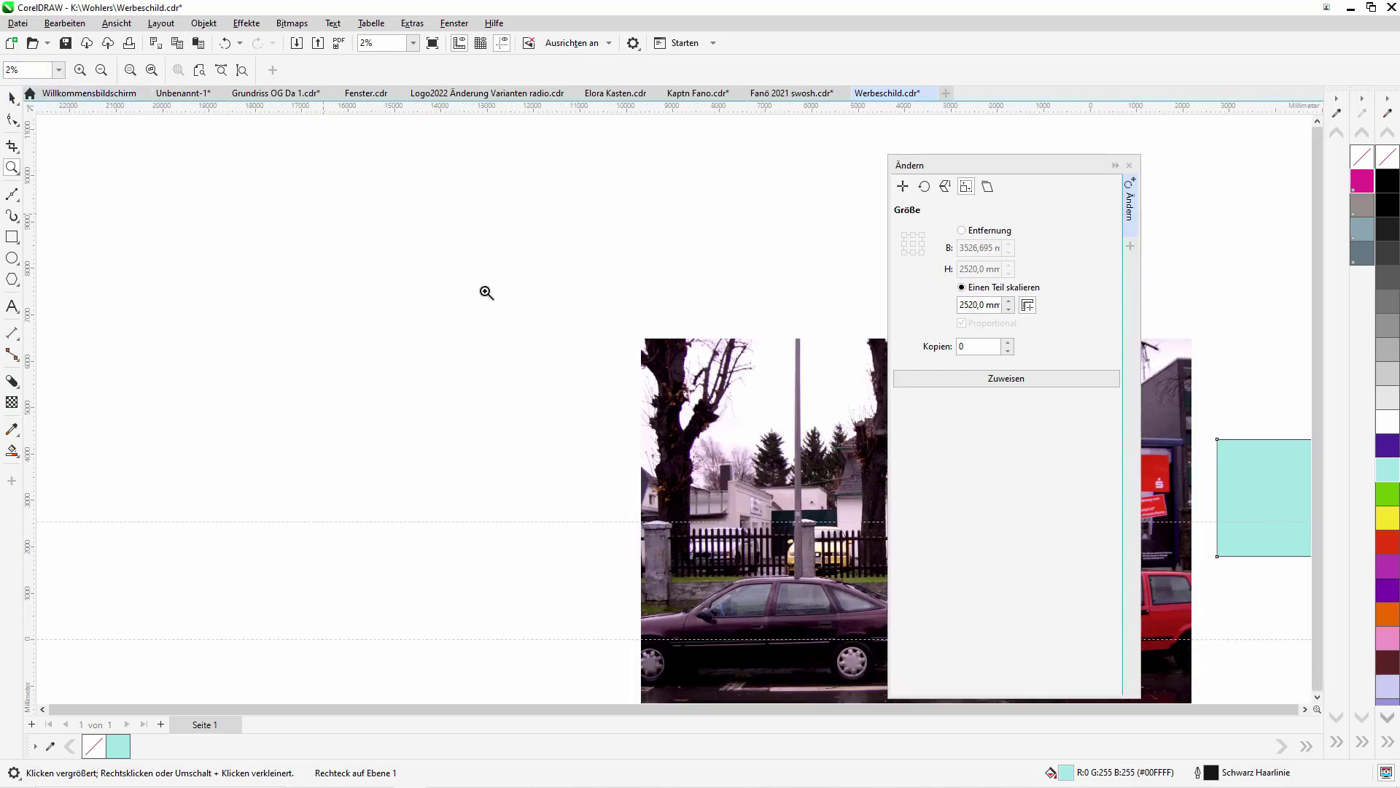
pyautogui.click(12, 97)
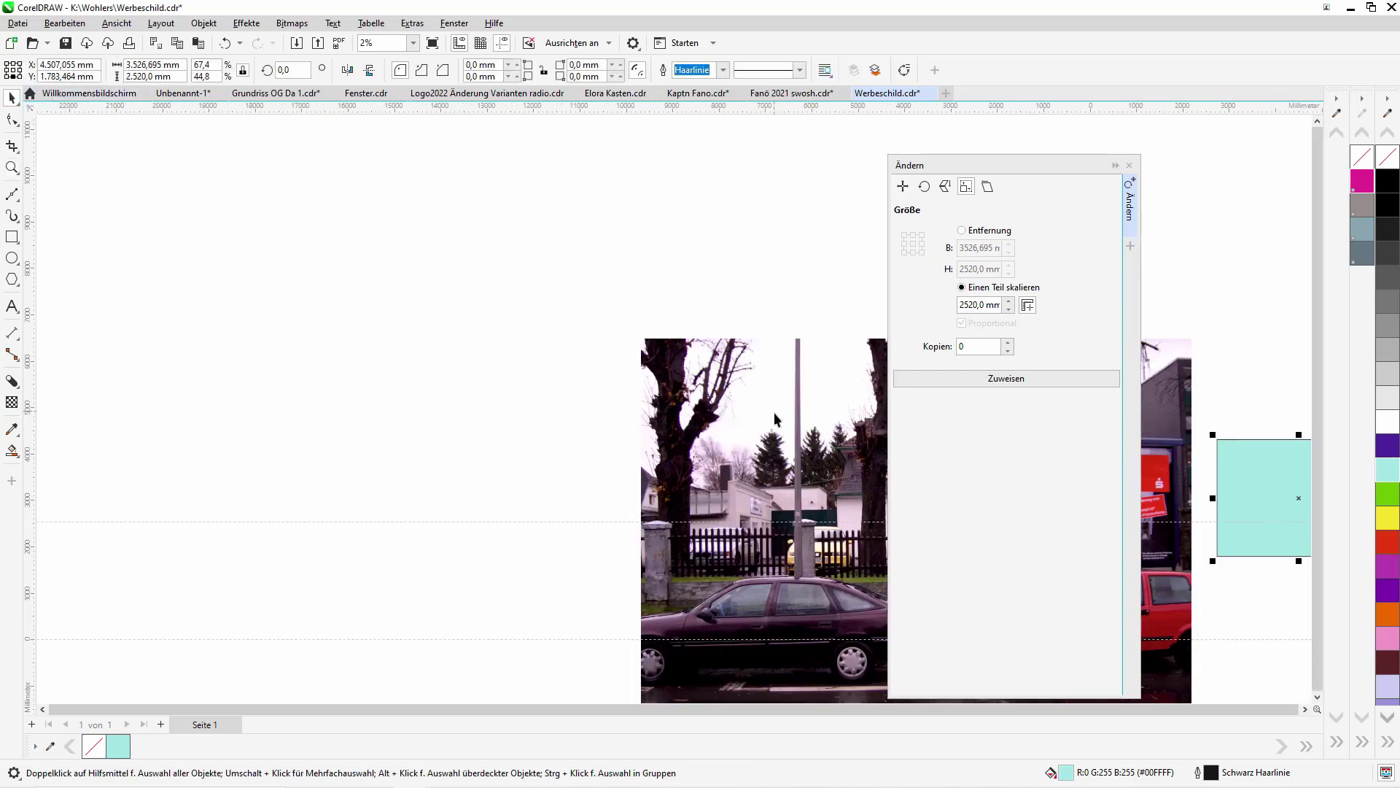
pyautogui.moveTo(775, 417); pyautogui.dragTo(459, 272)
pyautogui.moveTo(1214, 475); pyautogui.dragTo(702, 440)
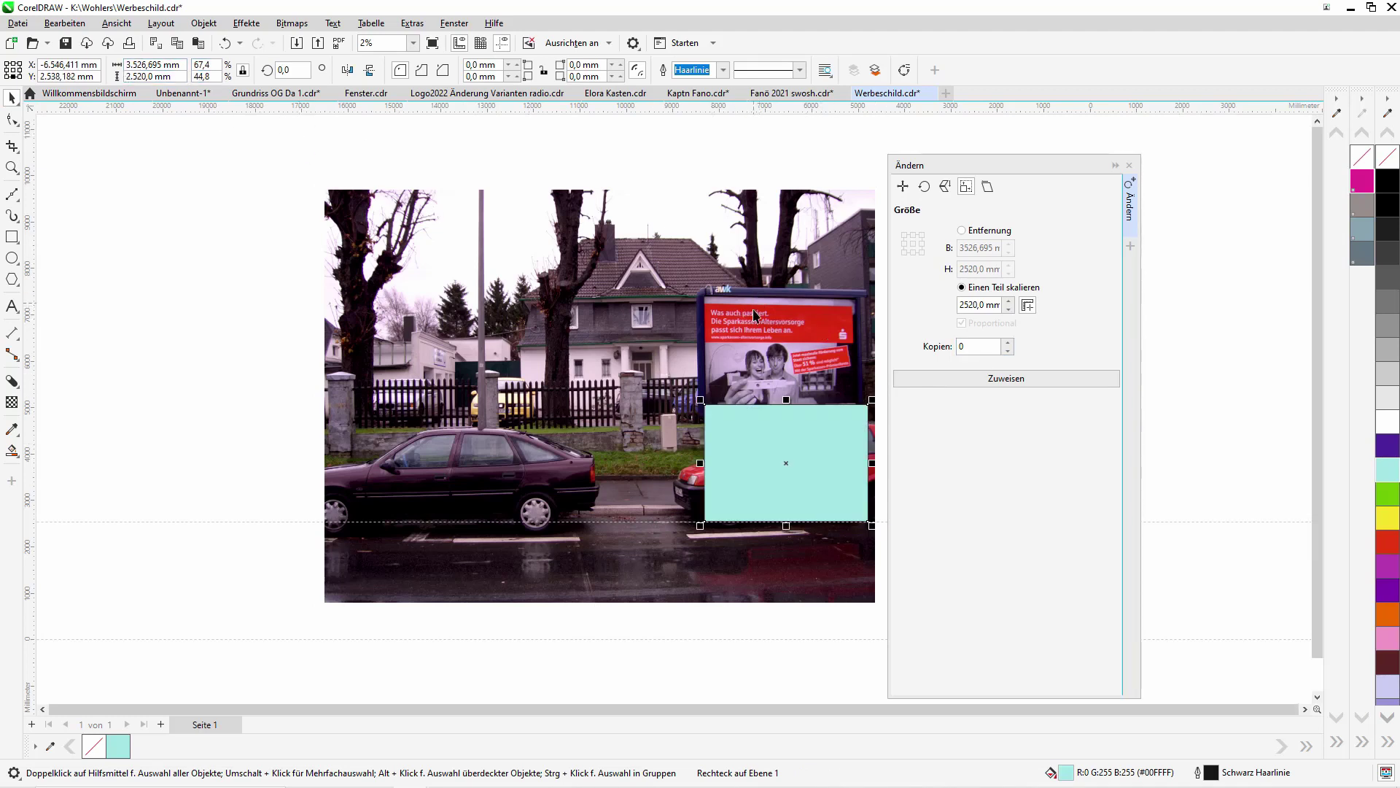
pyautogui.moveTo(769, 325); pyautogui.dragTo(721, 341)
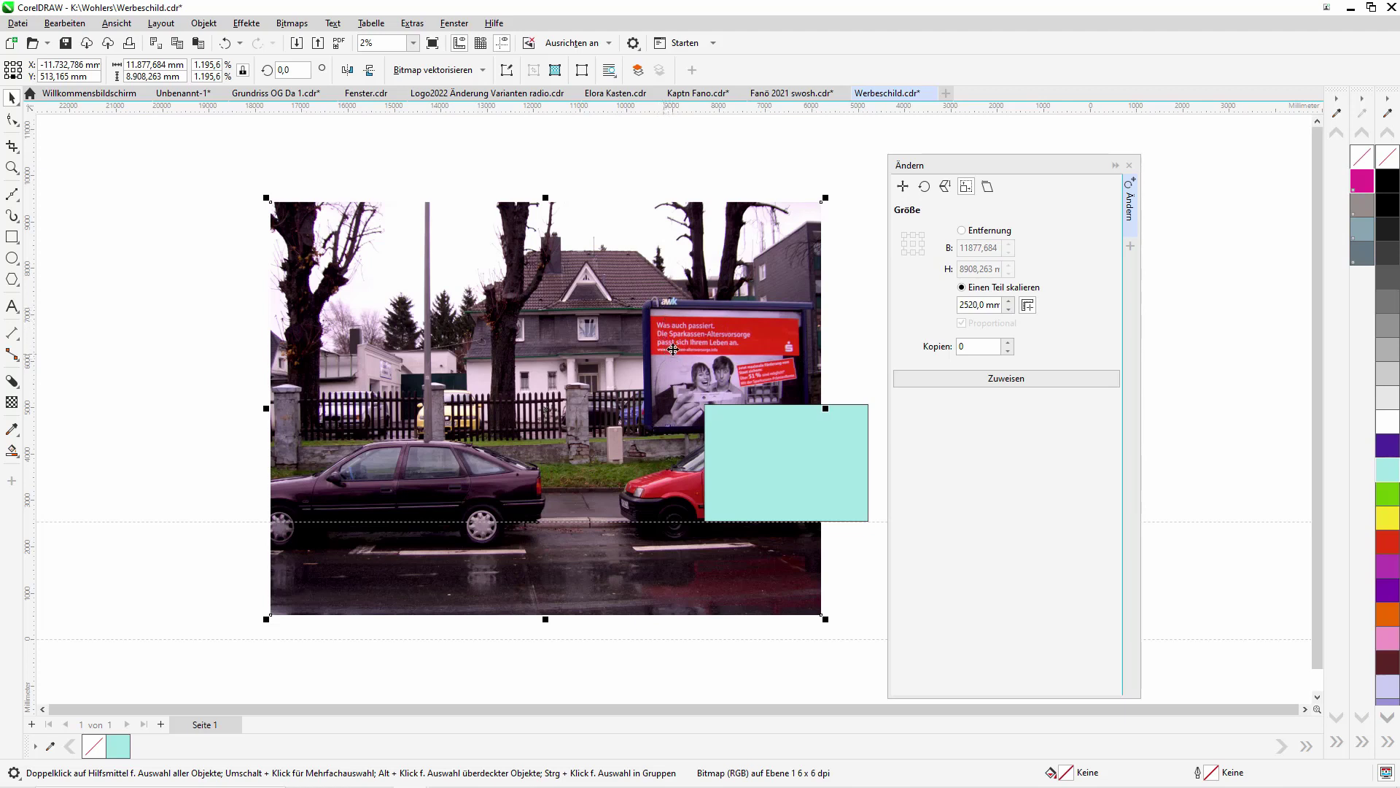
pyautogui.click(967, 347)
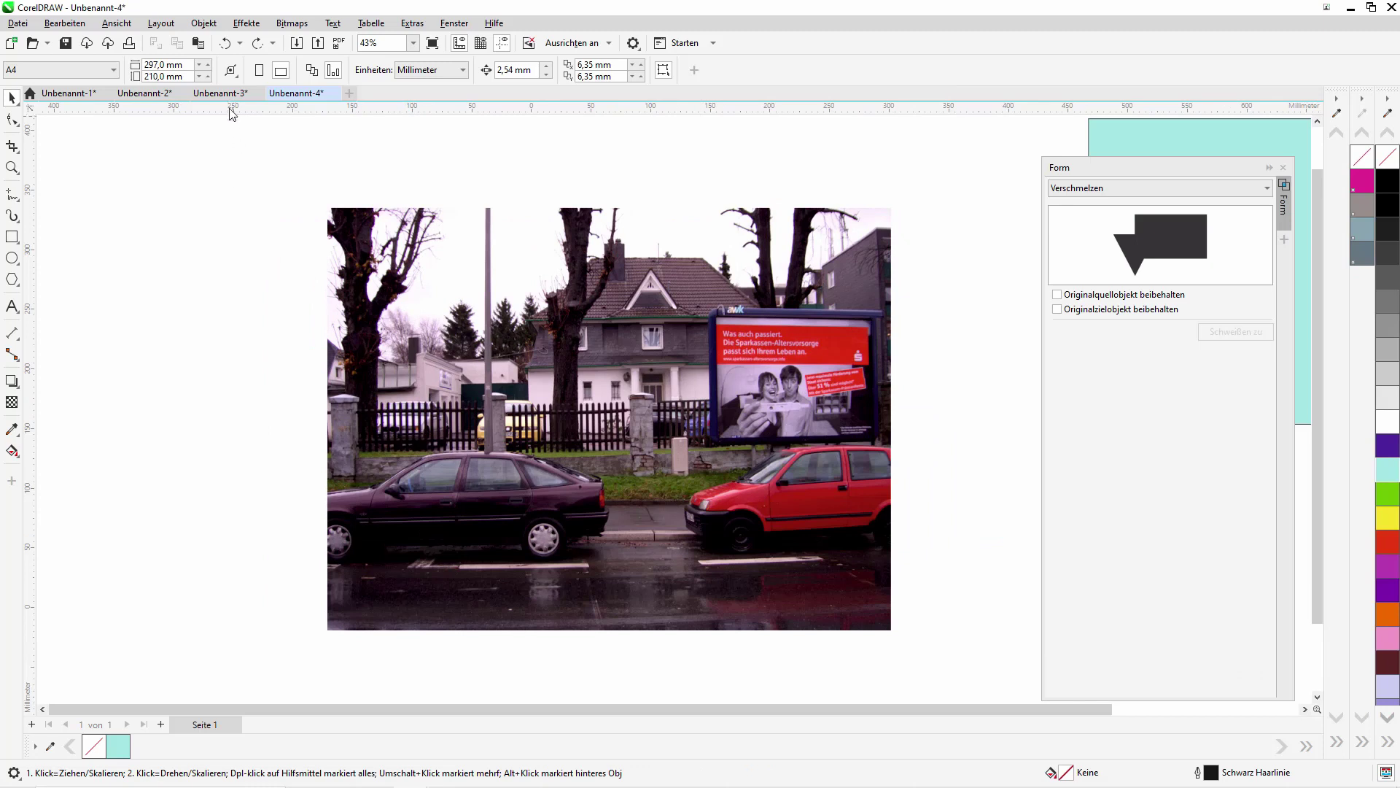
# - Switch to the document Unbenannt-3 and select the complete KÄPTIN FANØ logo with its red swoosh, without the yellow background
pyautogui.click(220, 93)
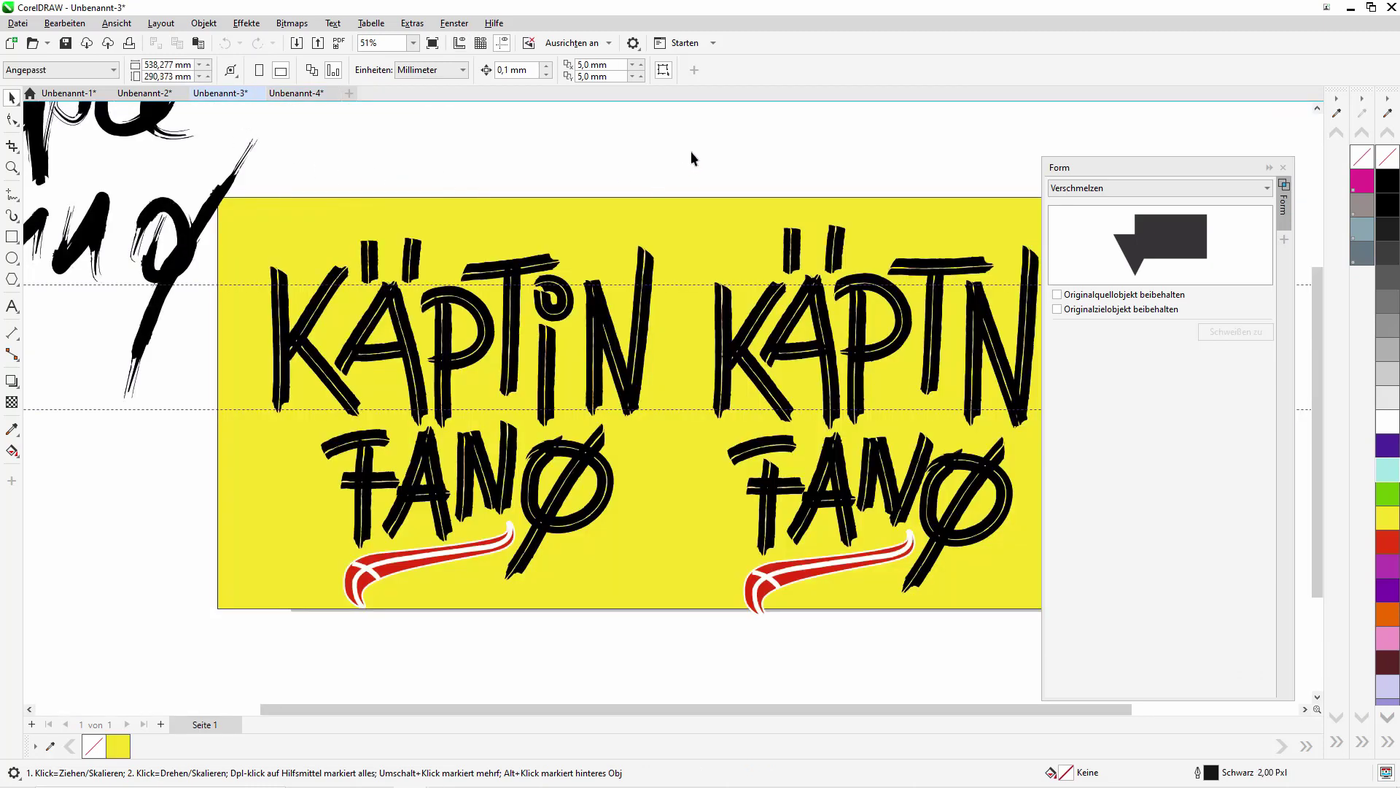
pyautogui.moveTo(658, 203); pyautogui.dragTo(251, 632)
pyautogui.moveTo(694, 164); pyautogui.dragTo(329, 553)
pyautogui.moveTo(330, 553); pyautogui.dragTo(226, 619)
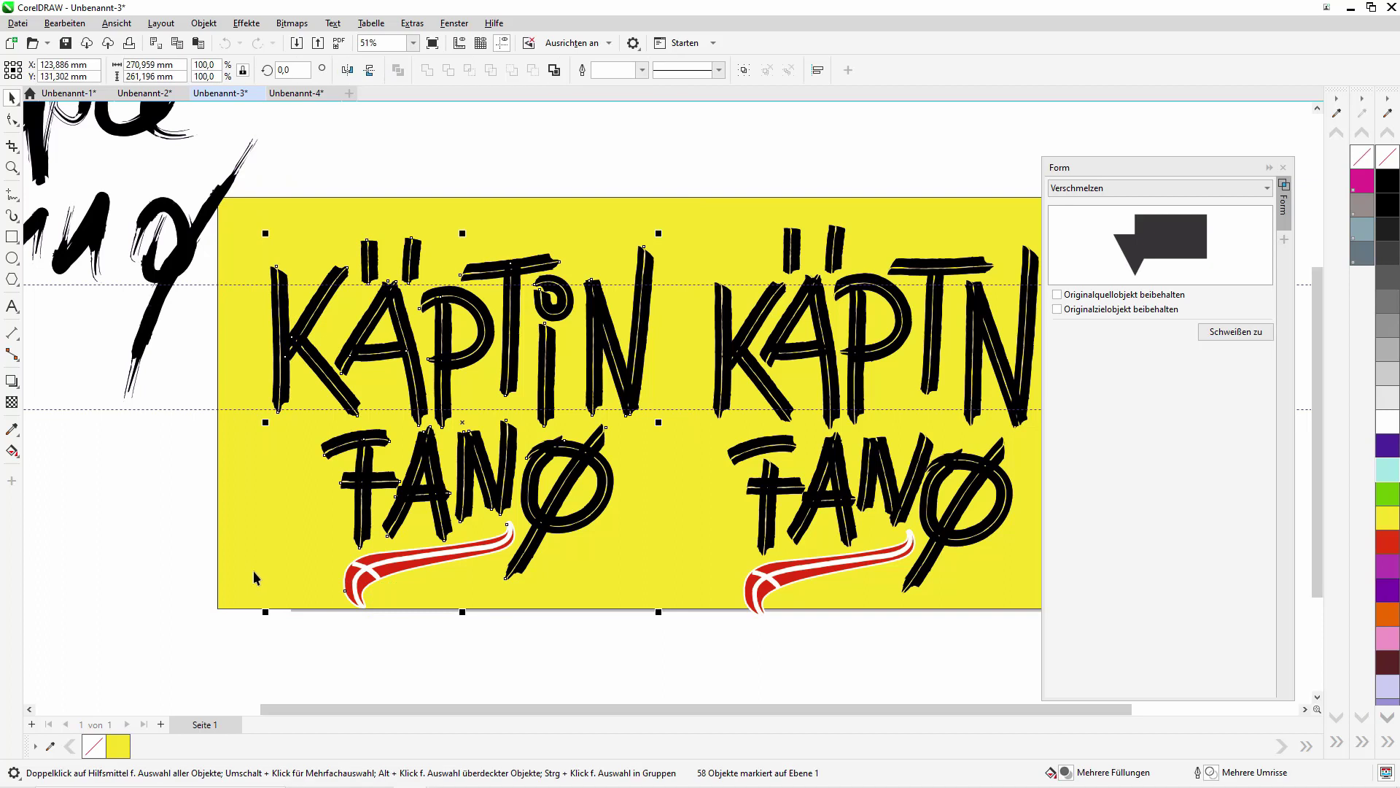
# - Start exporting only the selected logo as the WEBP file Unbenannt-3.webp
pyautogui.click(18, 23)
pyautogui.click(87, 294)
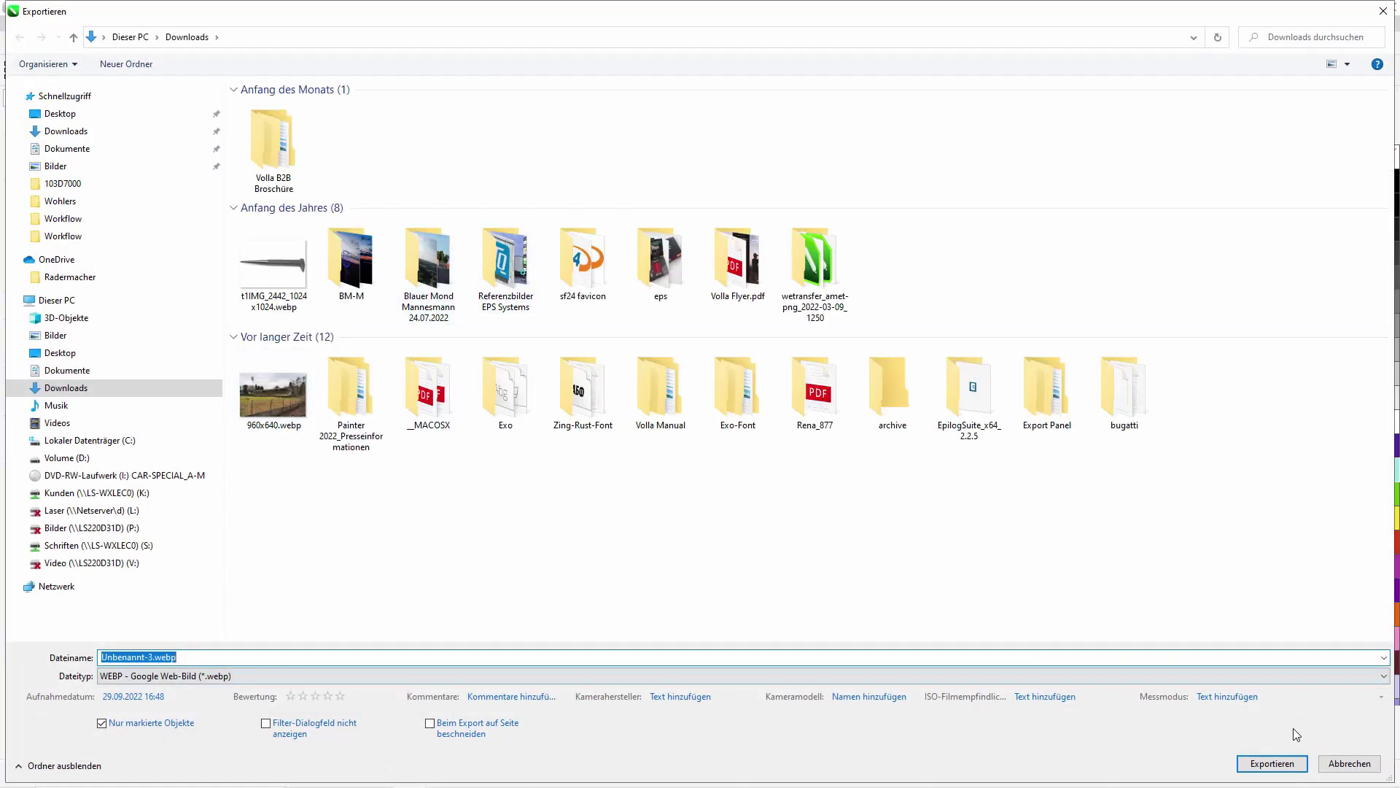
pyautogui.click(1273, 763)
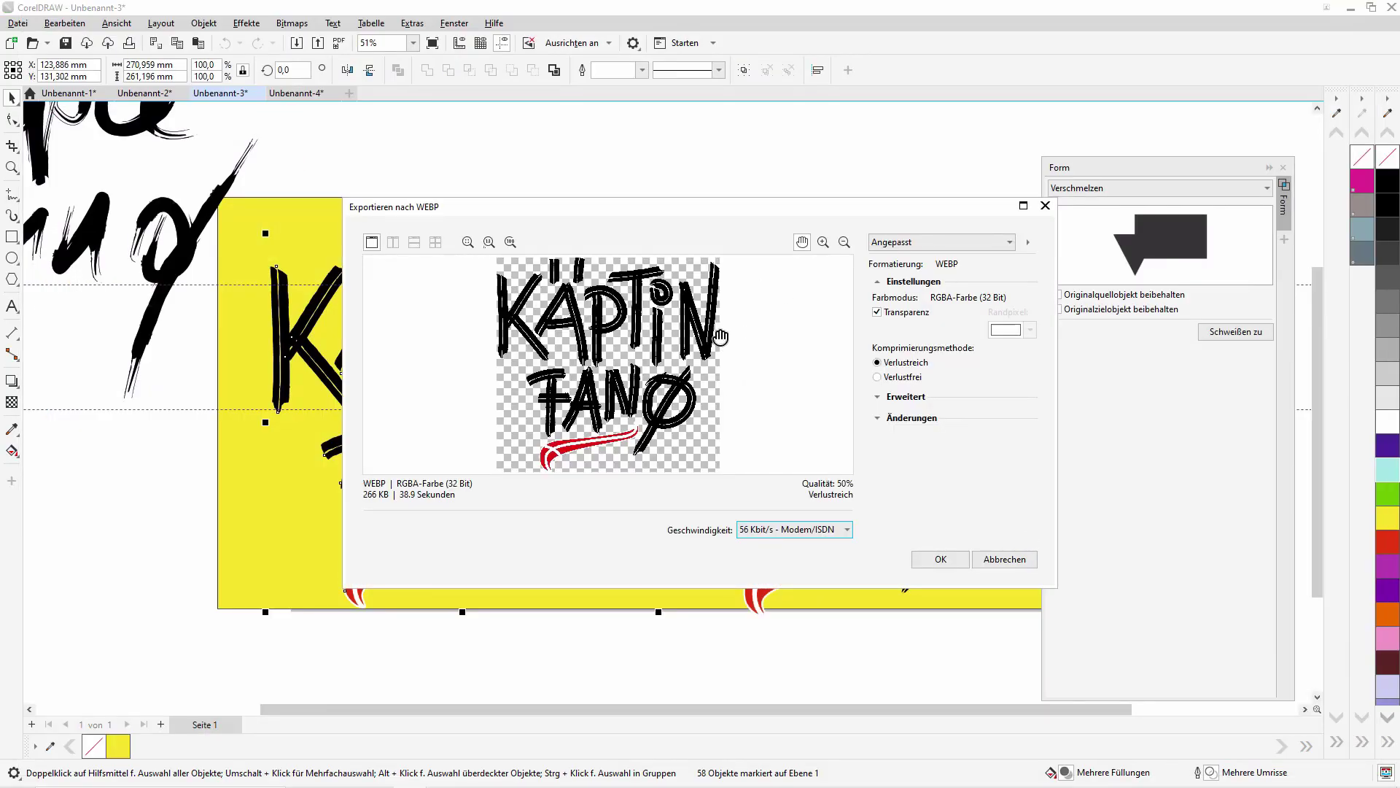
# - Try the WEBP export with transparency and lossless compression, review the advanced and size settings, and cancel the export
pyautogui.click(878, 313)
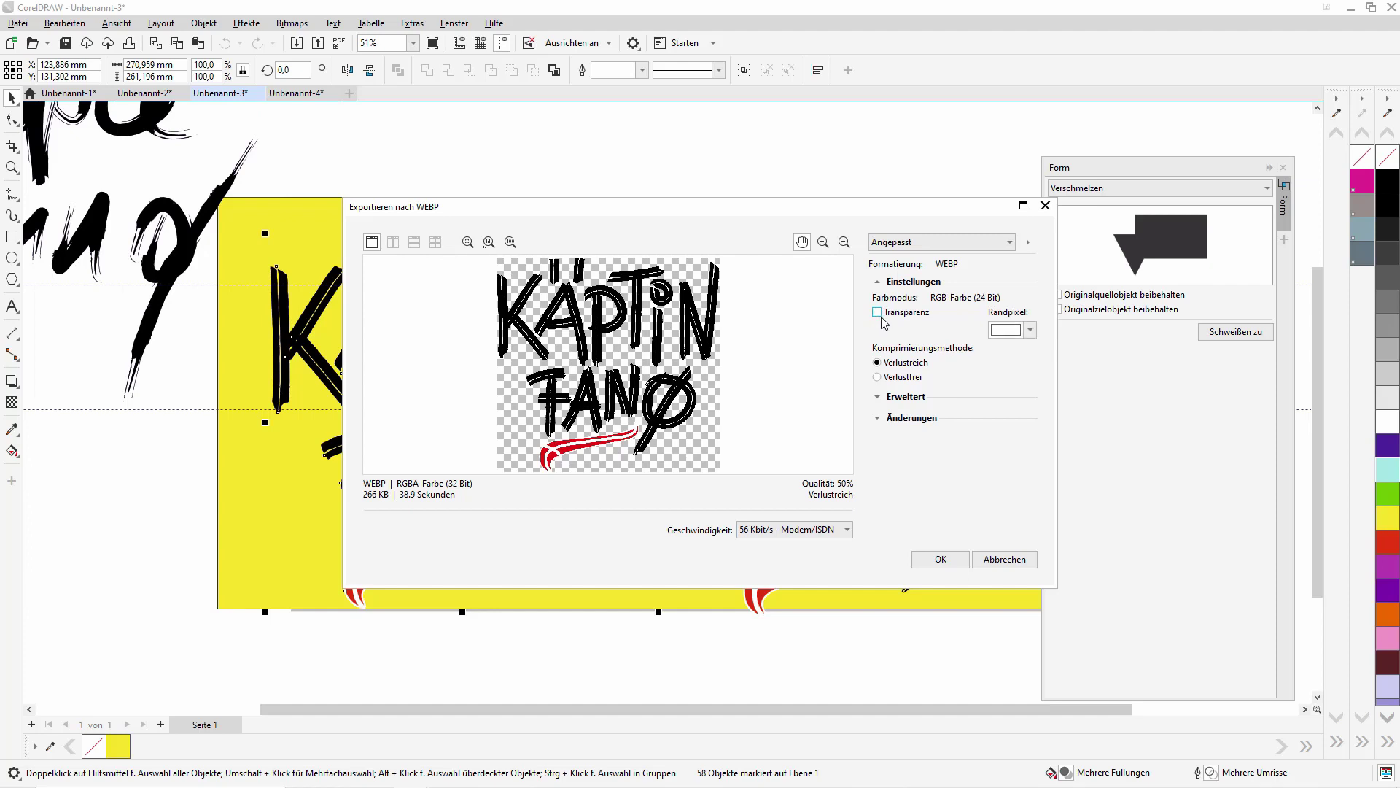
pyautogui.click(882, 319)
pyautogui.click(881, 400)
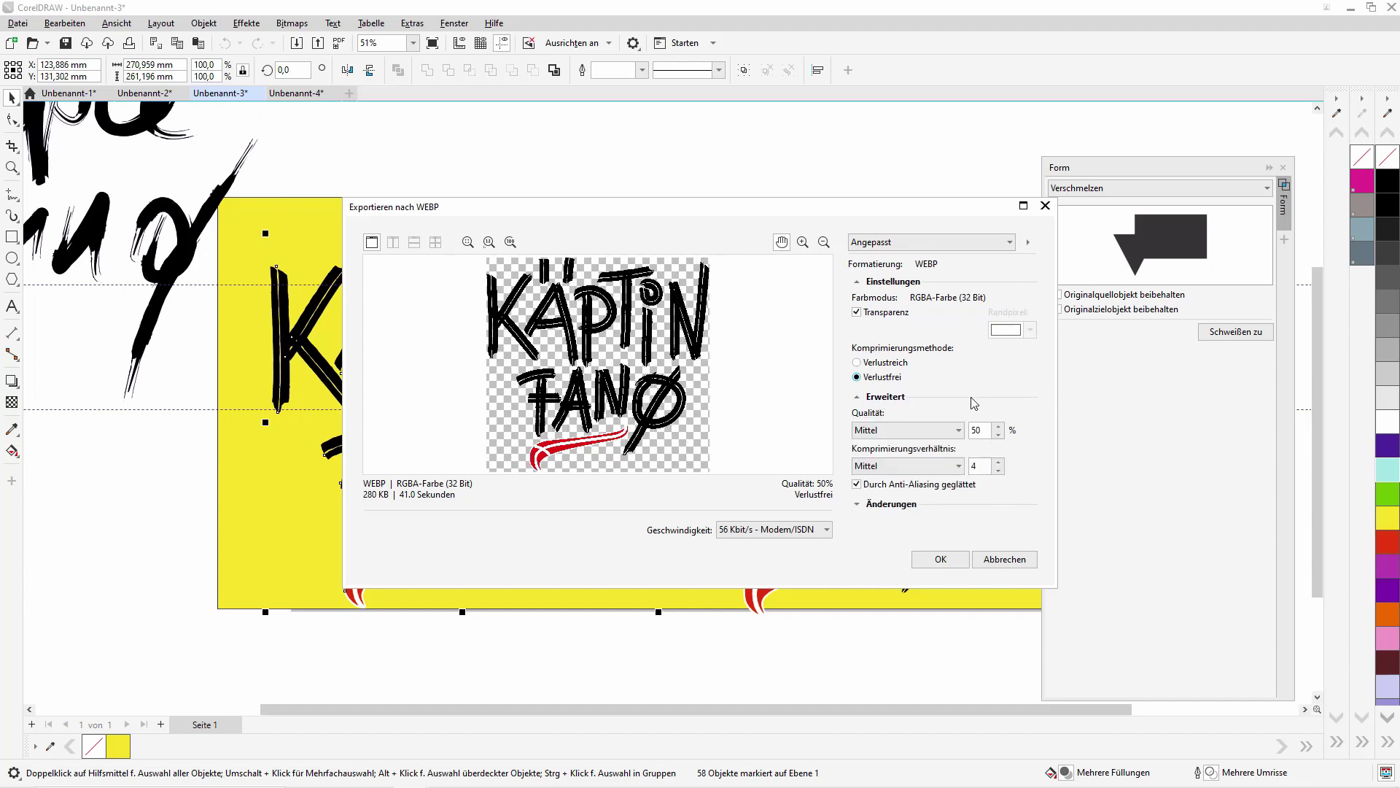
pyautogui.click(861, 507)
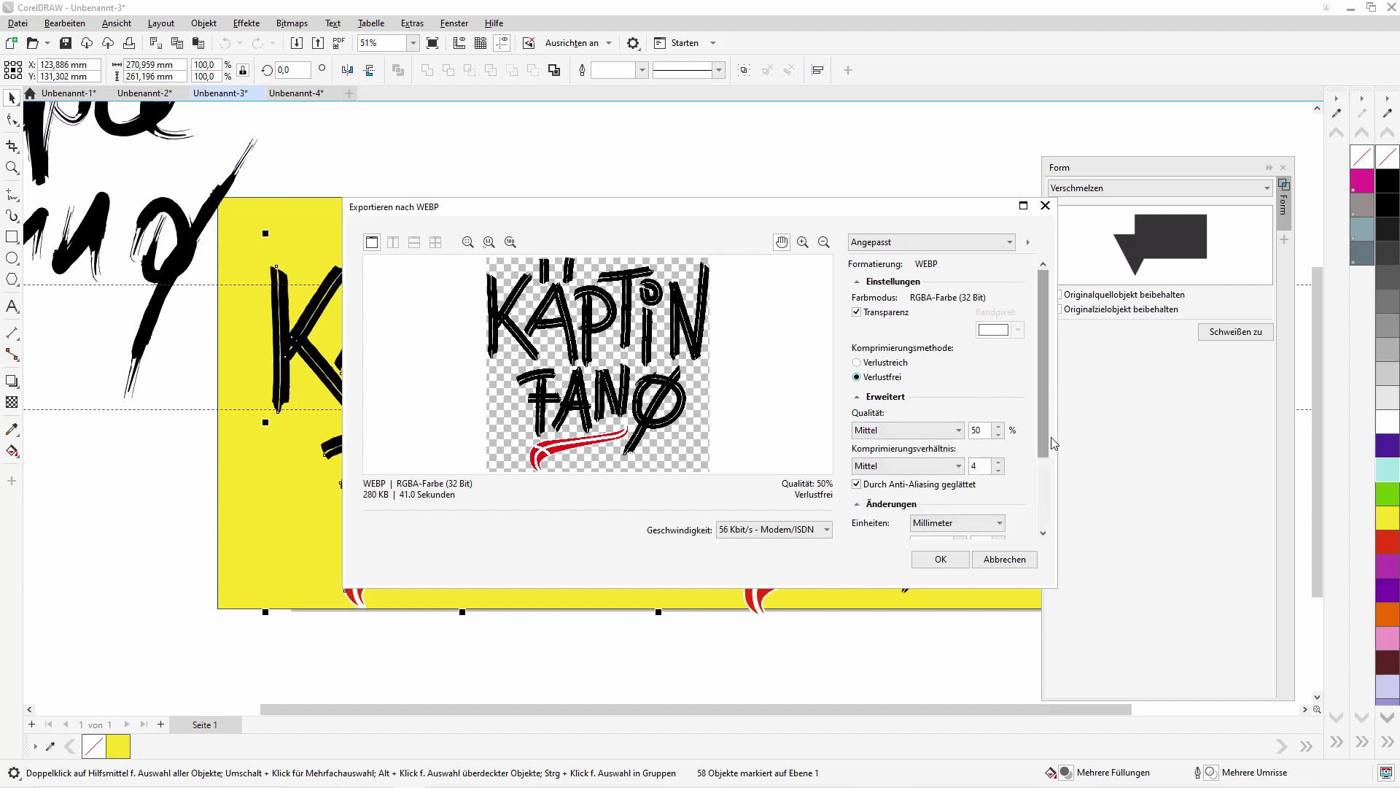
pyautogui.scroll(-3, 908, 468)
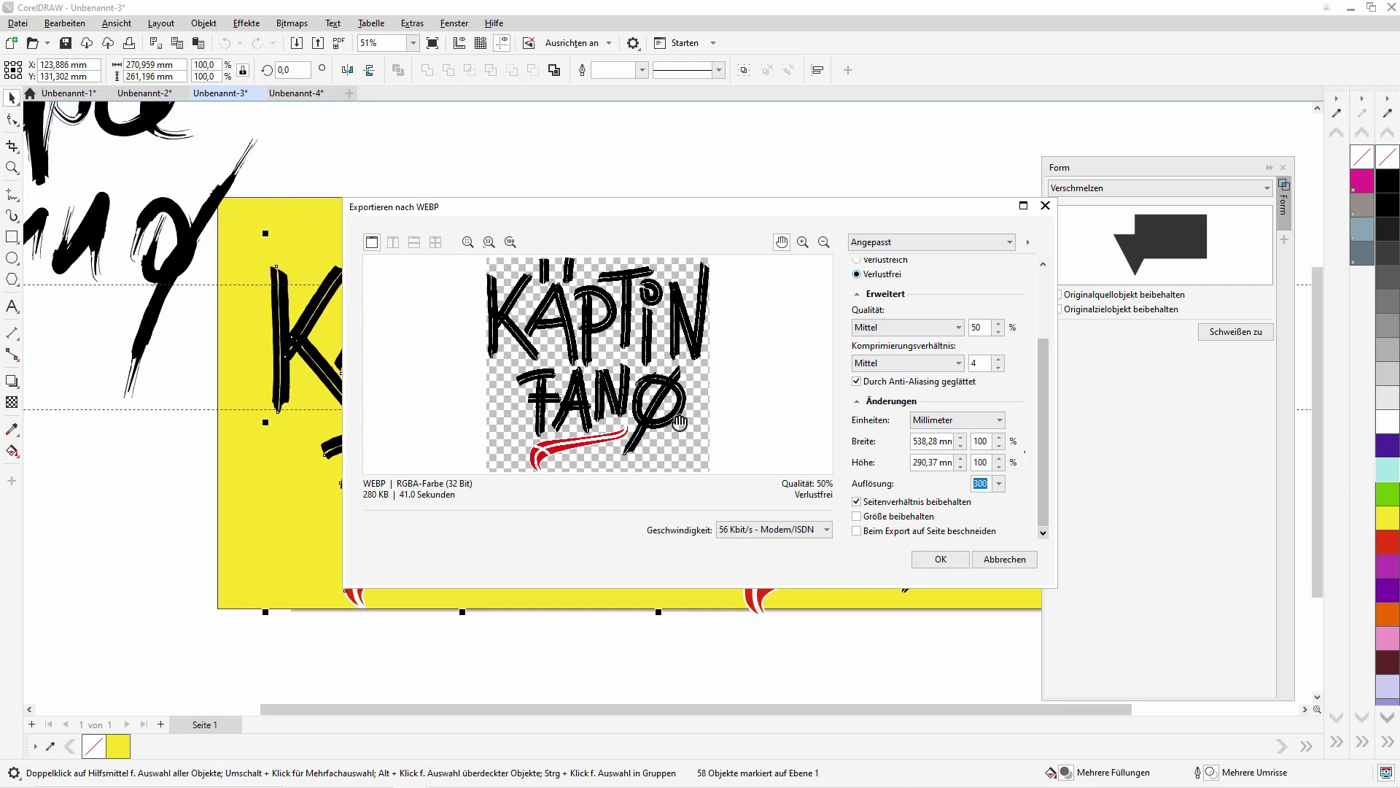
pyautogui.click(1004, 560)
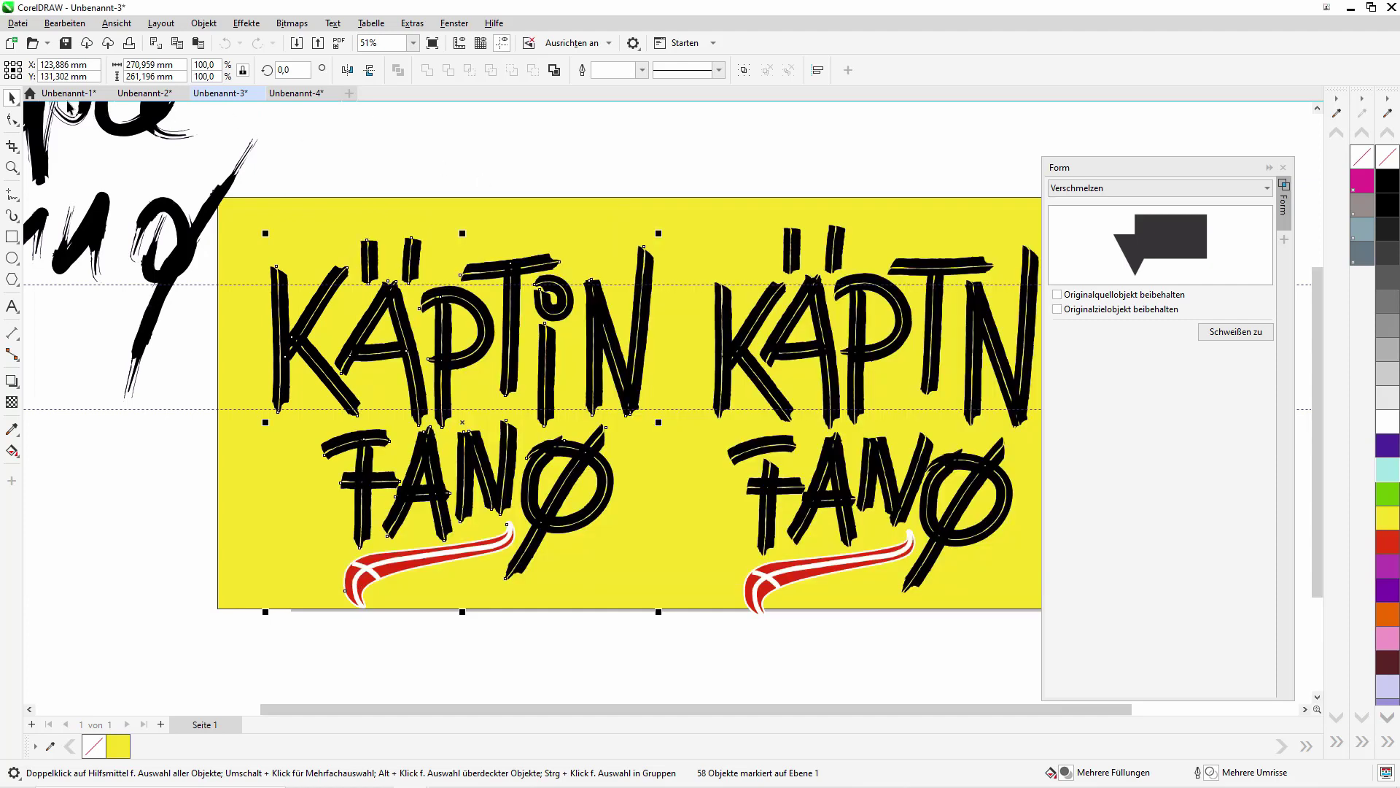
pyautogui.click(353, 148)
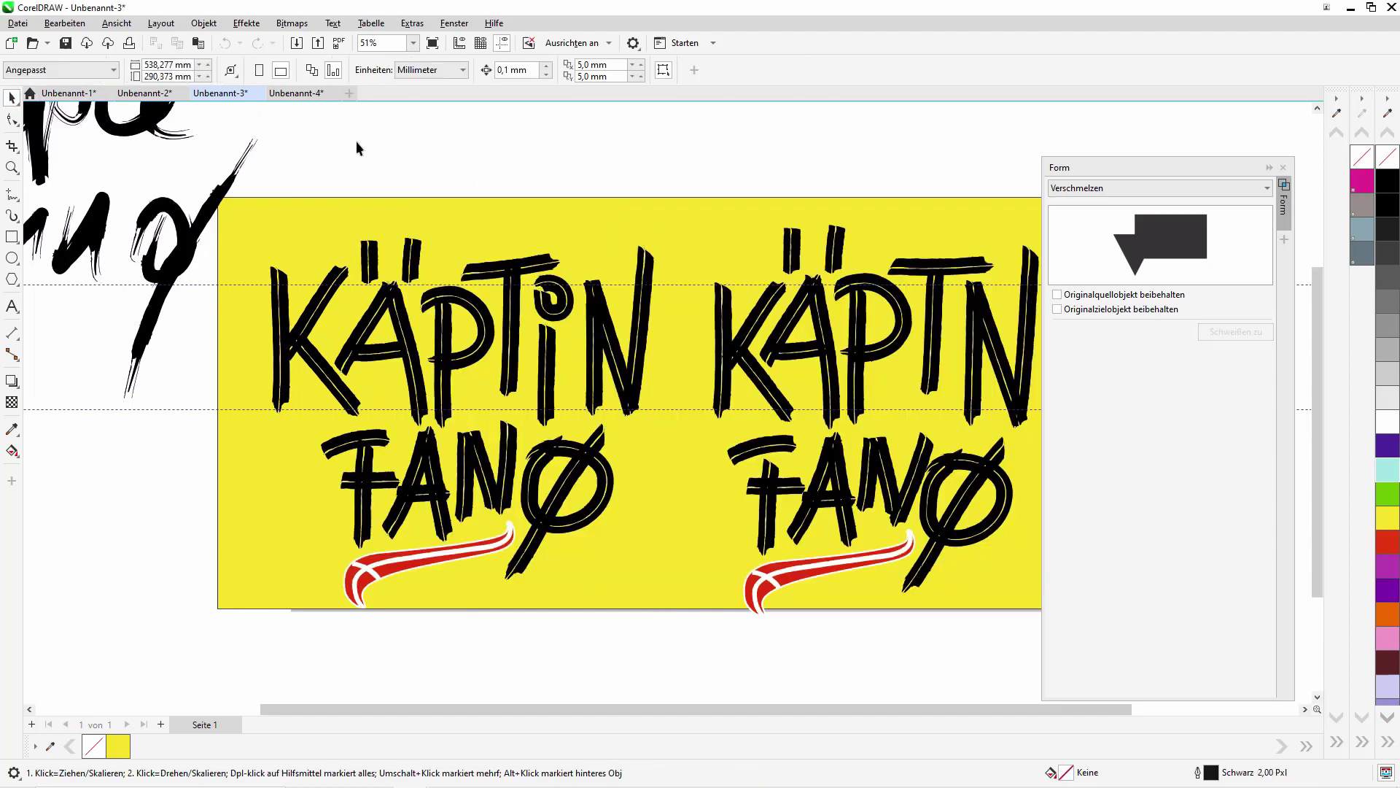
# - Show the Exportieren docker as a shortened floating window beside the KÄPTIN FANØ logo
pyautogui.click(453, 22)
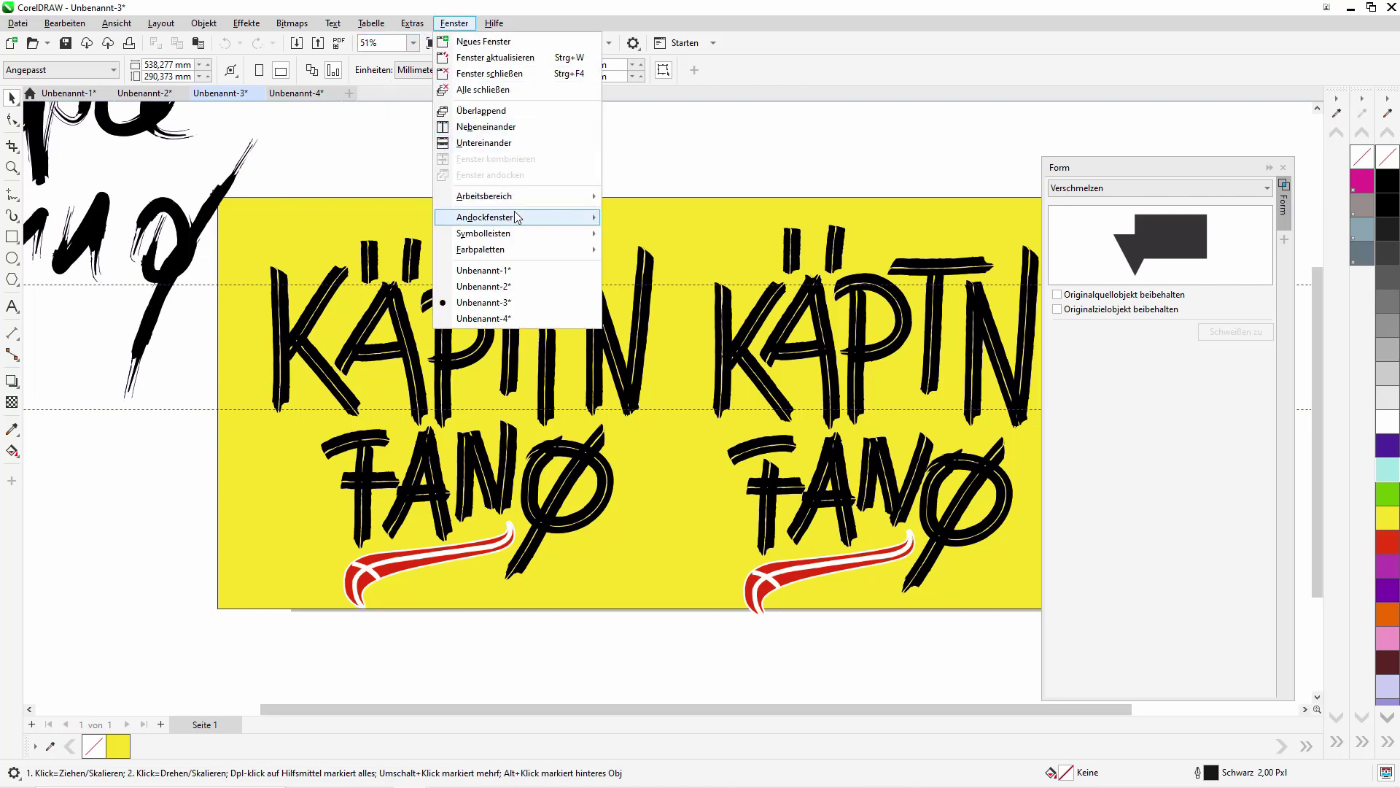
pyautogui.moveTo(511, 217)
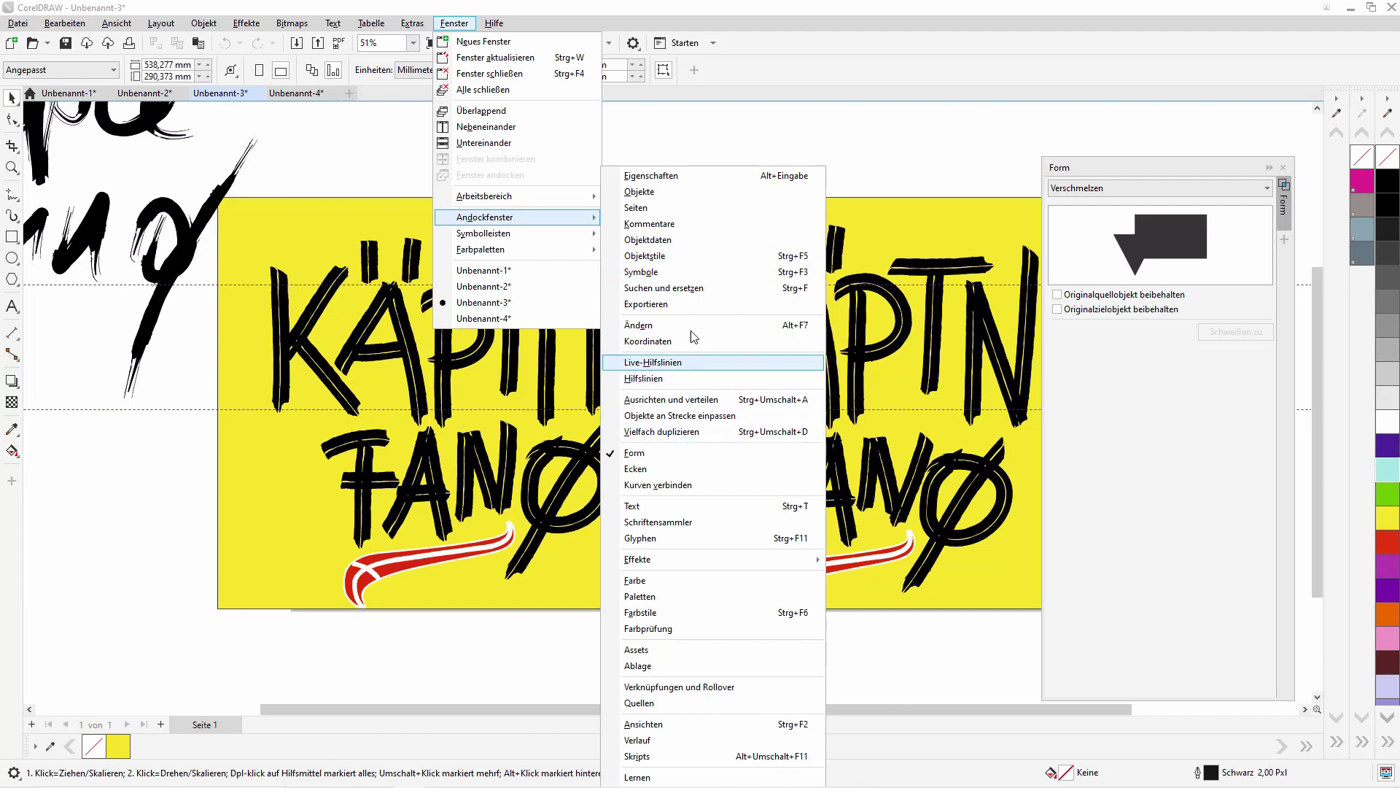
pyautogui.click(645, 305)
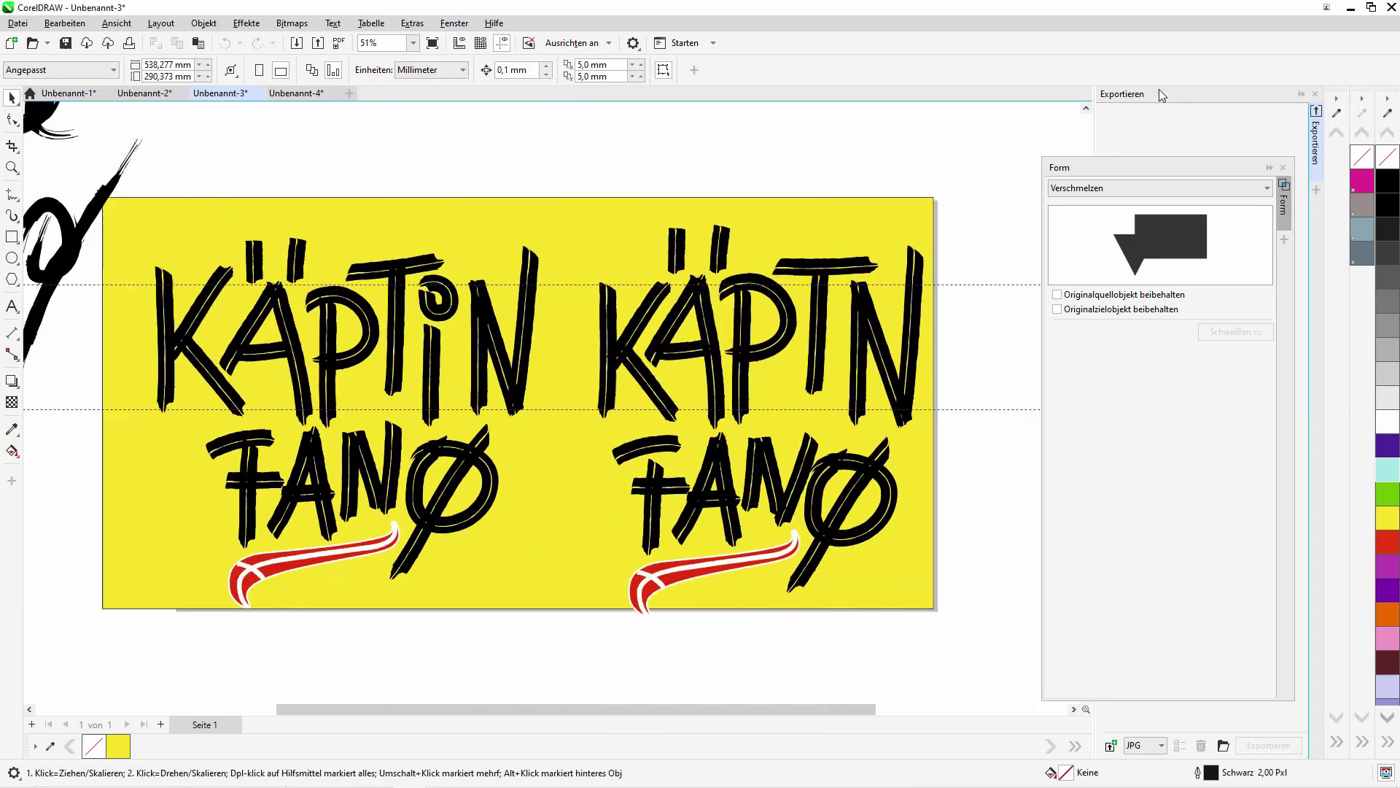
pyautogui.moveTo(1162, 94); pyautogui.dragTo(844, 115)
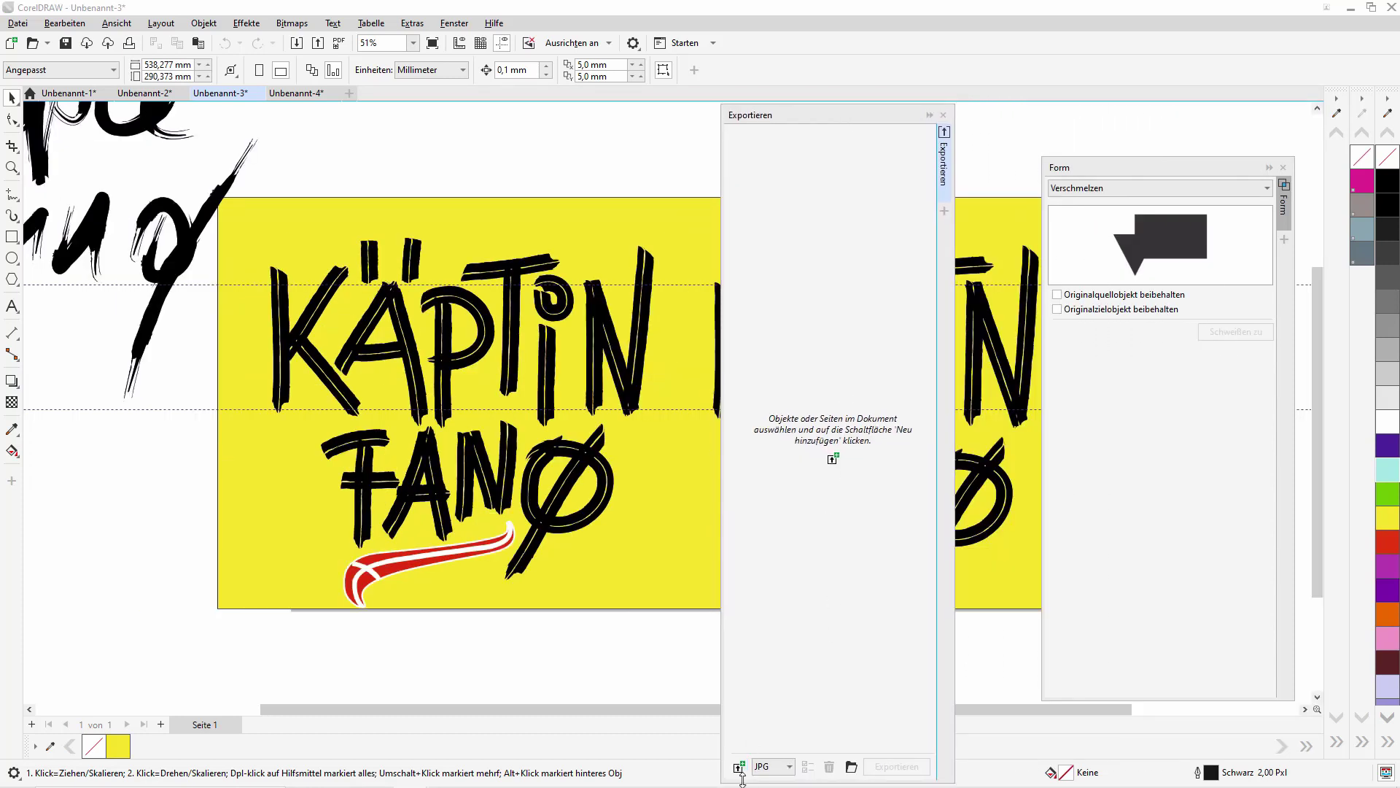
pyautogui.moveTo(740, 780); pyautogui.dragTo(739, 685)
pyautogui.moveTo(818, 114); pyautogui.dragTo(830, 133)
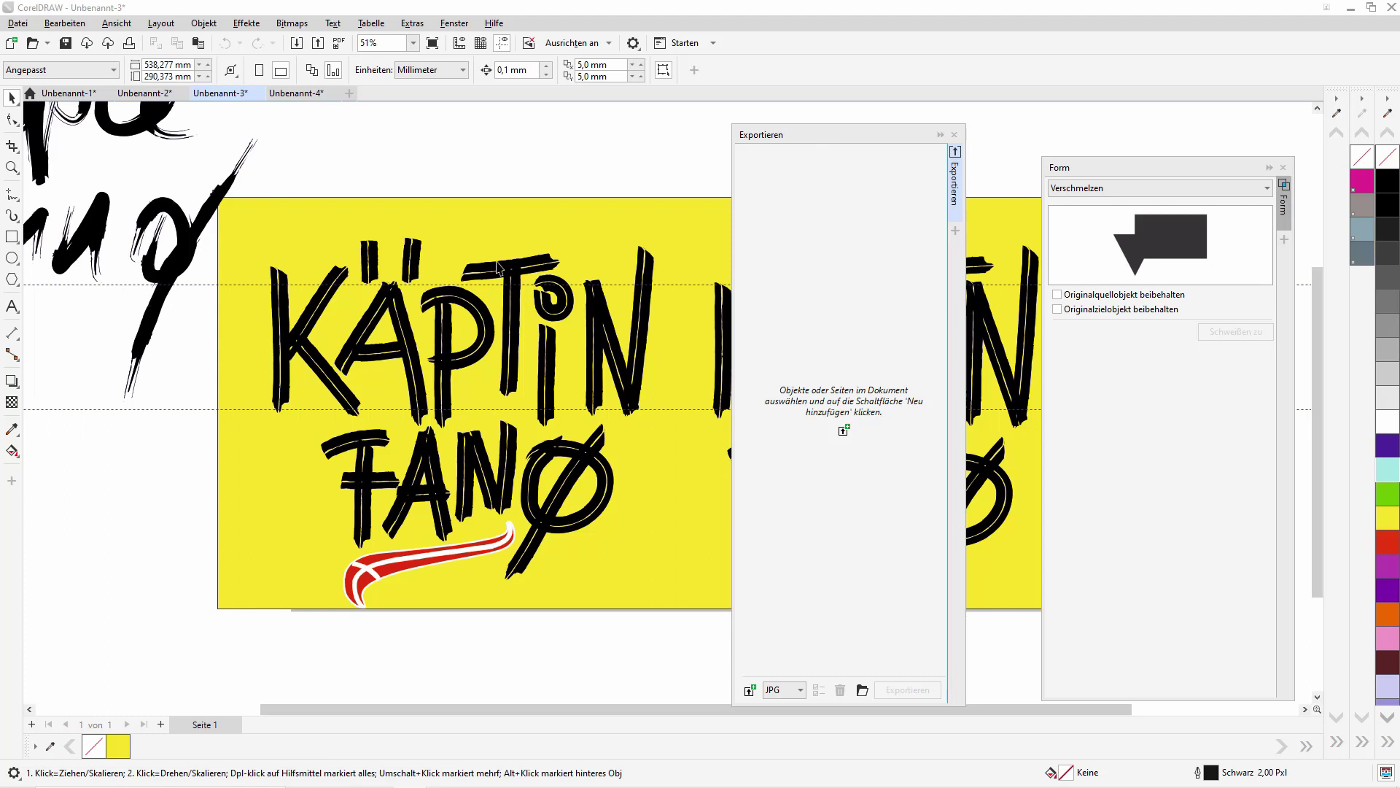
# - Add the last letter N of KÄPTIN to the export list and review the file formats offered for its first entry
pyautogui.moveTo(682, 175); pyautogui.dragTo(562, 439)
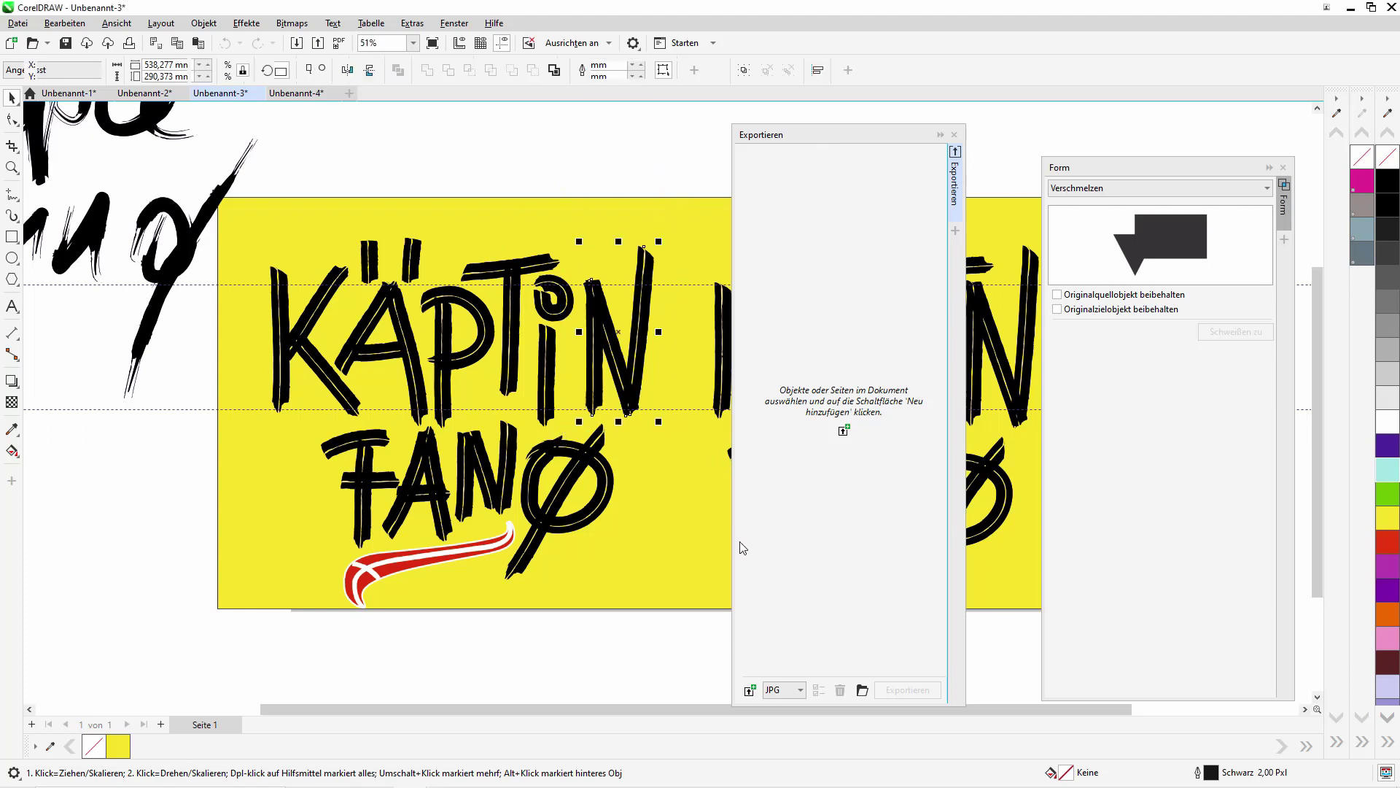
pyautogui.click(750, 690)
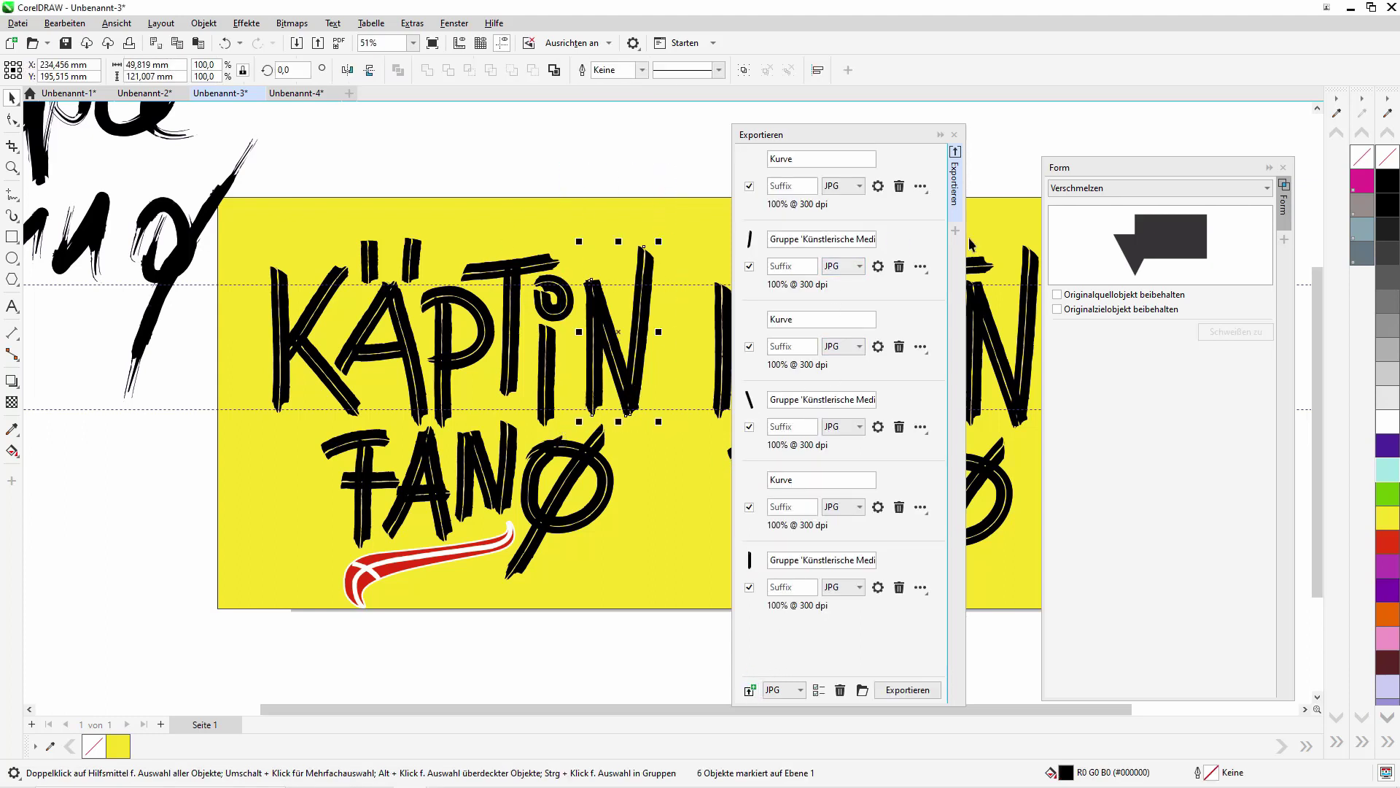
pyautogui.click(859, 187)
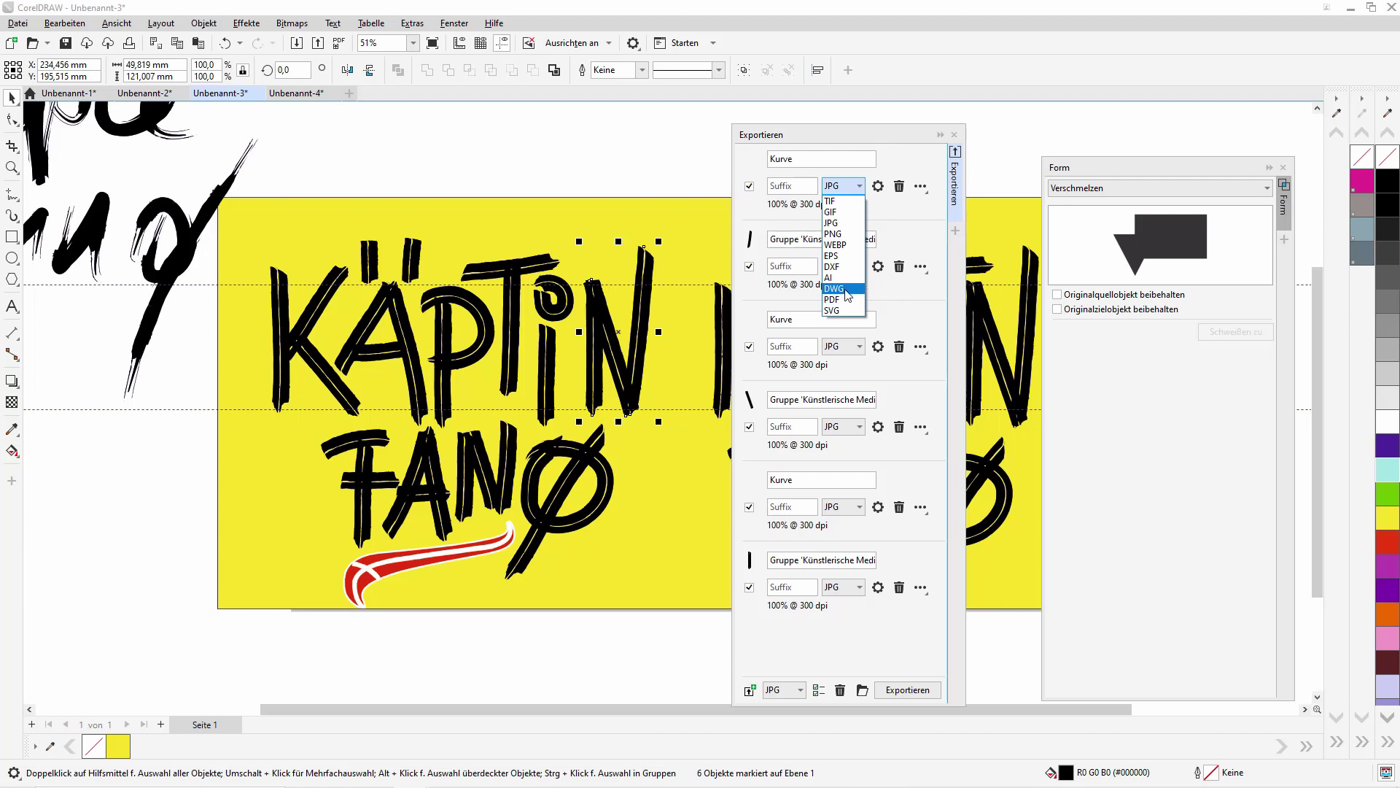
pyautogui.click(751, 215)
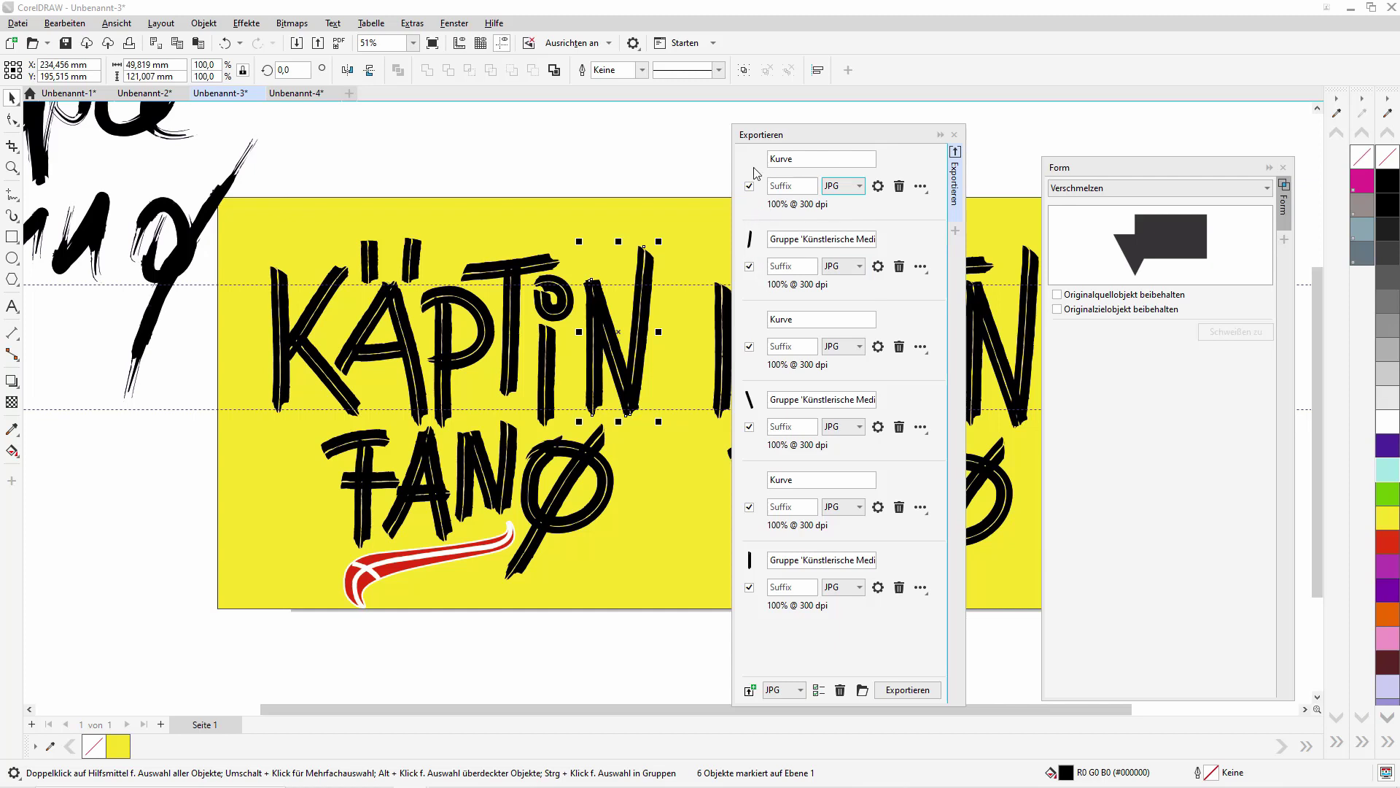
# - Rename the first entry in the export list to Linie
pyautogui.moveTo(860, 137); pyautogui.dragTo(844, 127)
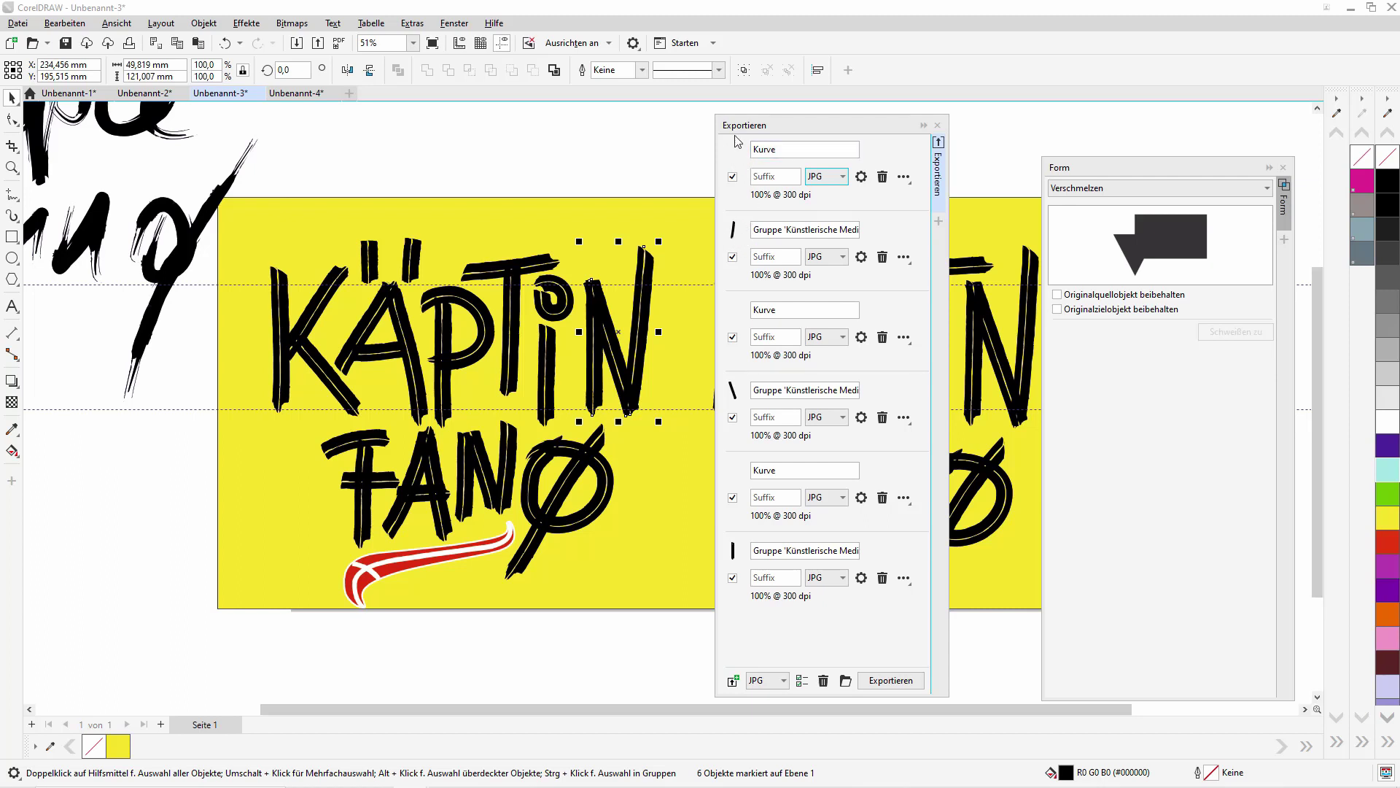
pyautogui.doubleClick(785, 149)
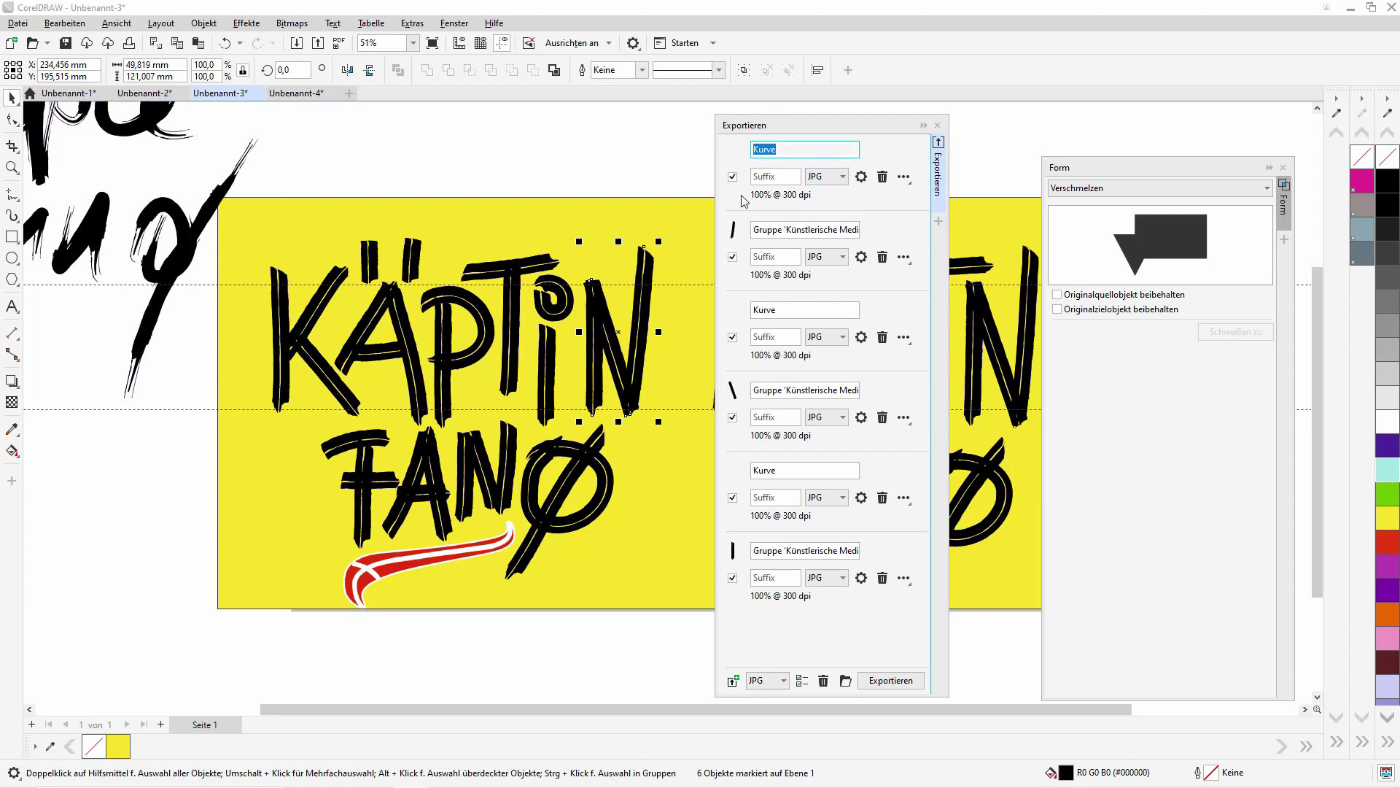
pyautogui.write('Linie')
pyautogui.press('Tab')
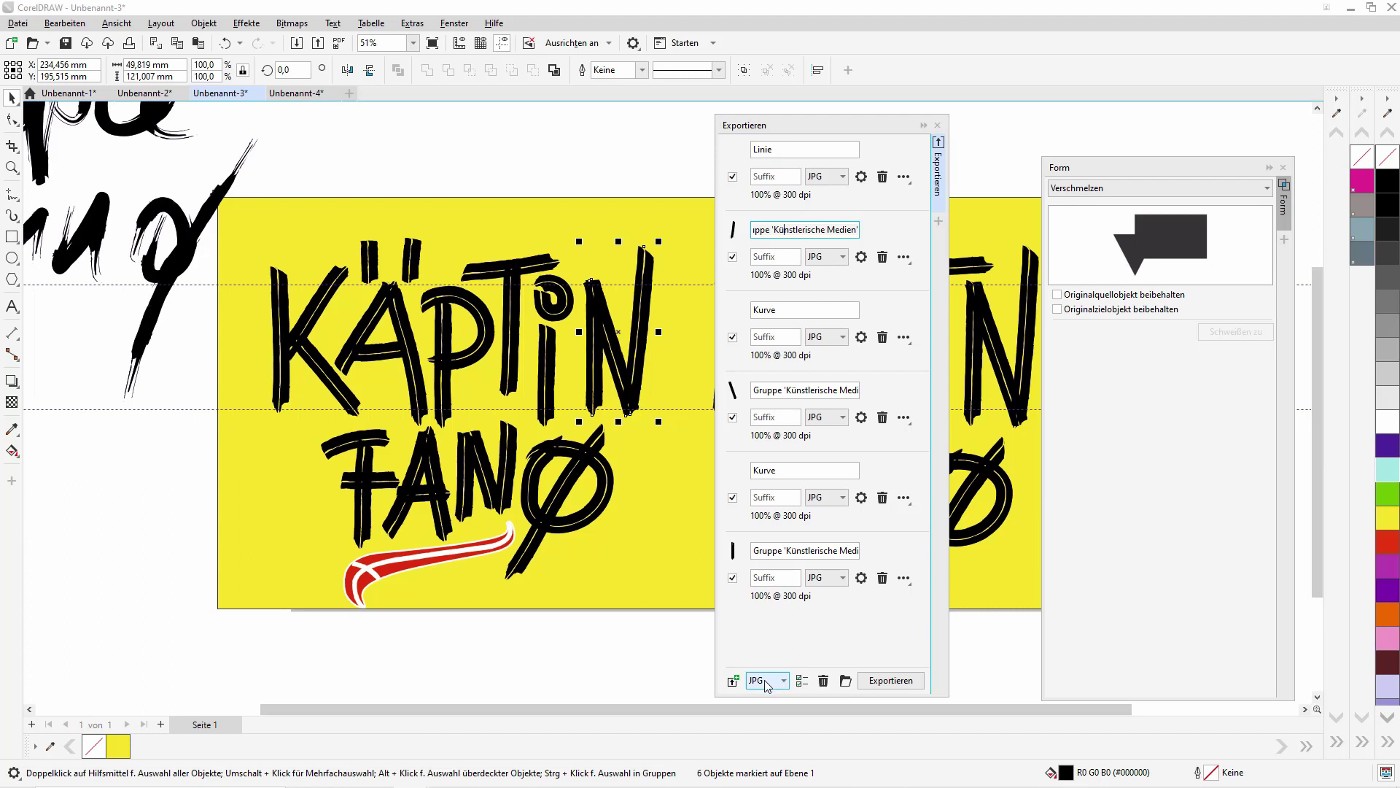
# - Review the destination folder selection for the export list and cancel it without choosing a folder
pyautogui.click(846, 681)
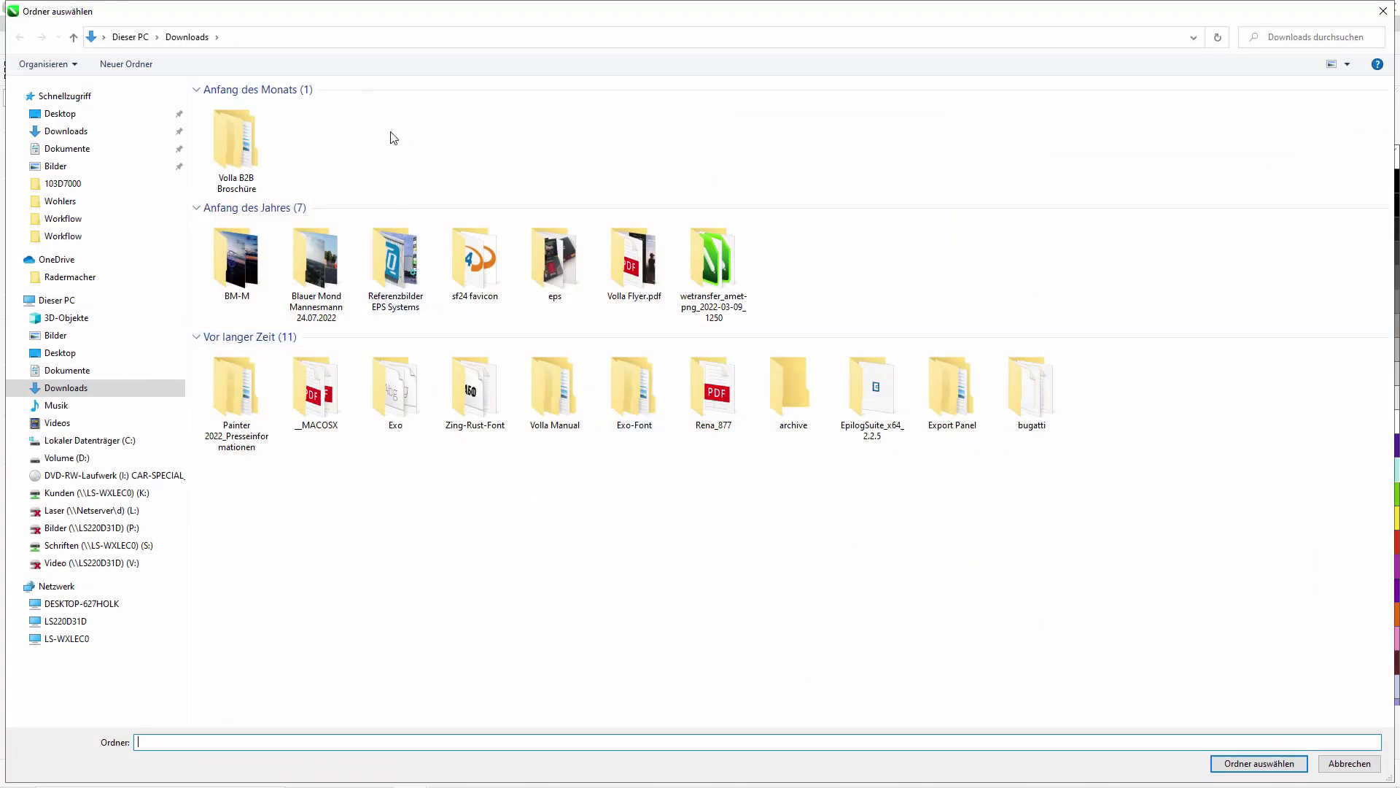
pyautogui.click(1350, 764)
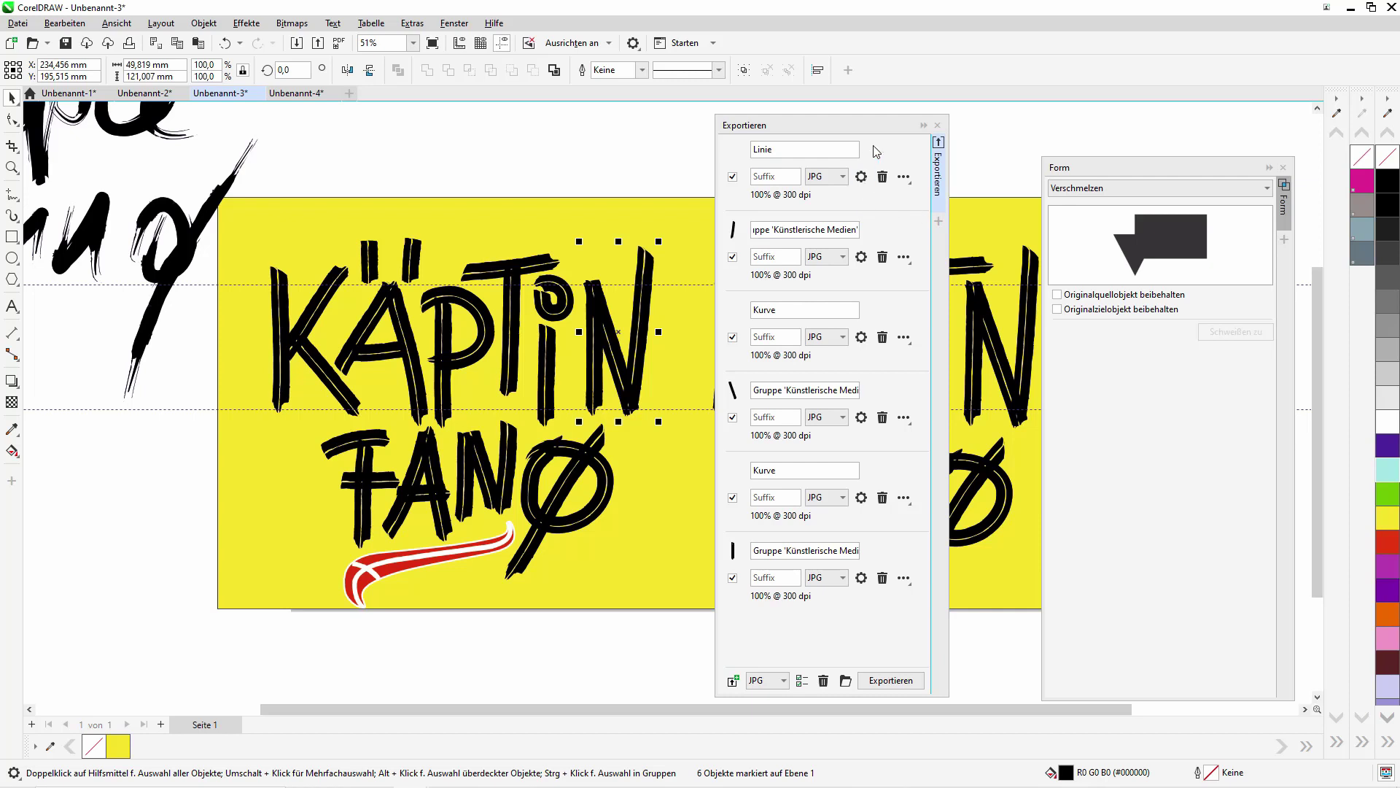
# - Set the file format of the second entry in the export list to AI
pyautogui.moveTo(858, 121); pyautogui.dragTo(856, 113)
pyautogui.click(840, 250)
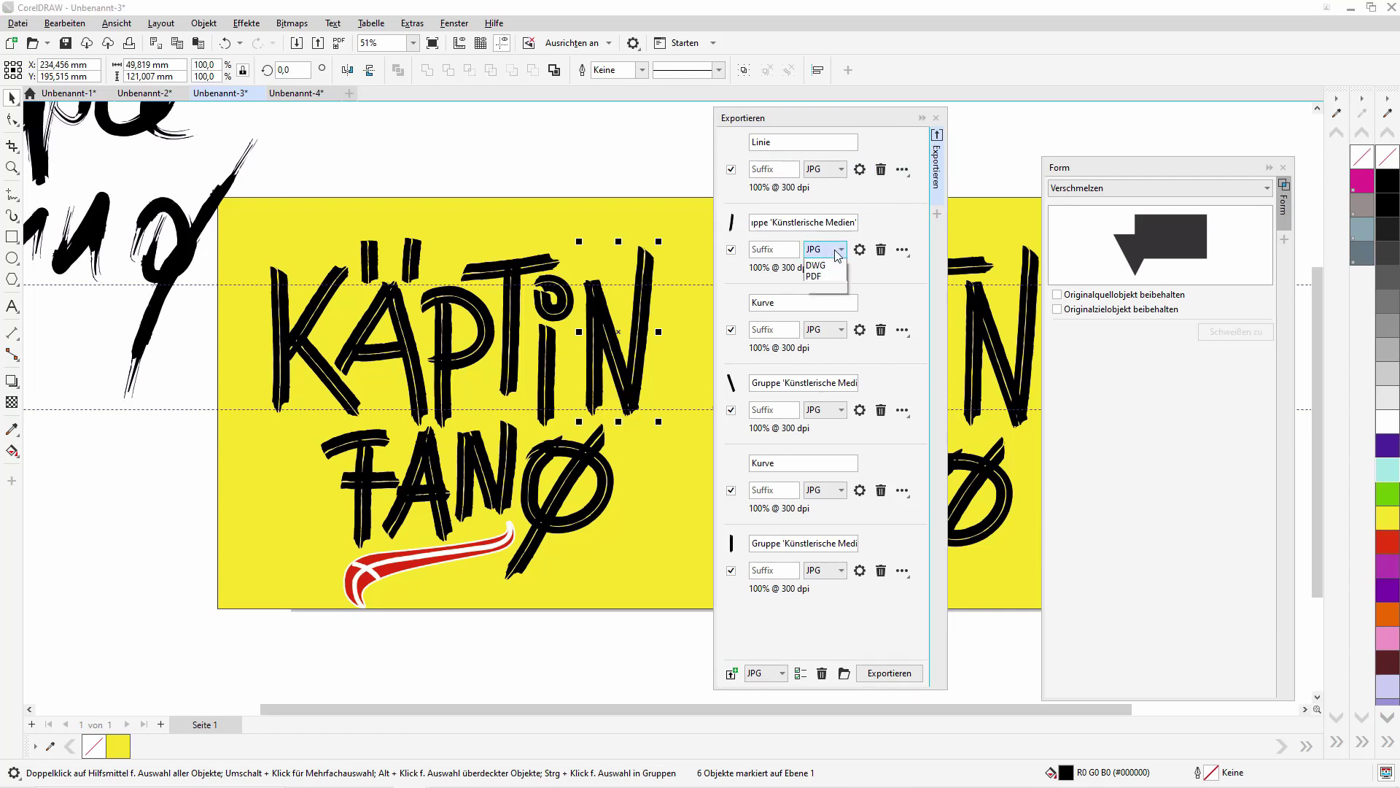
pyautogui.click(833, 343)
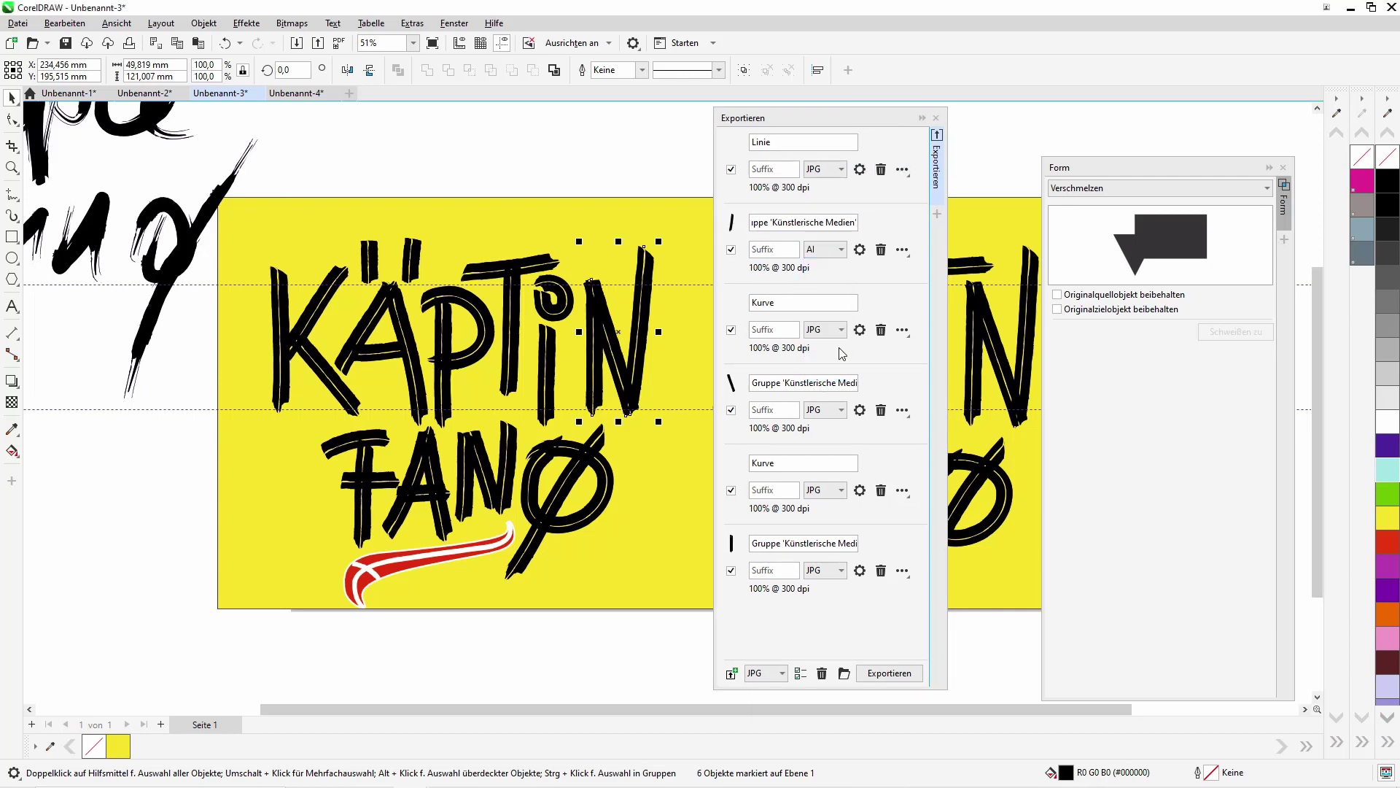
# - Try to limit the second entry's Illustrator export range to Auswahl, recheck its export settings, and cancel them
pyautogui.click(860, 249)
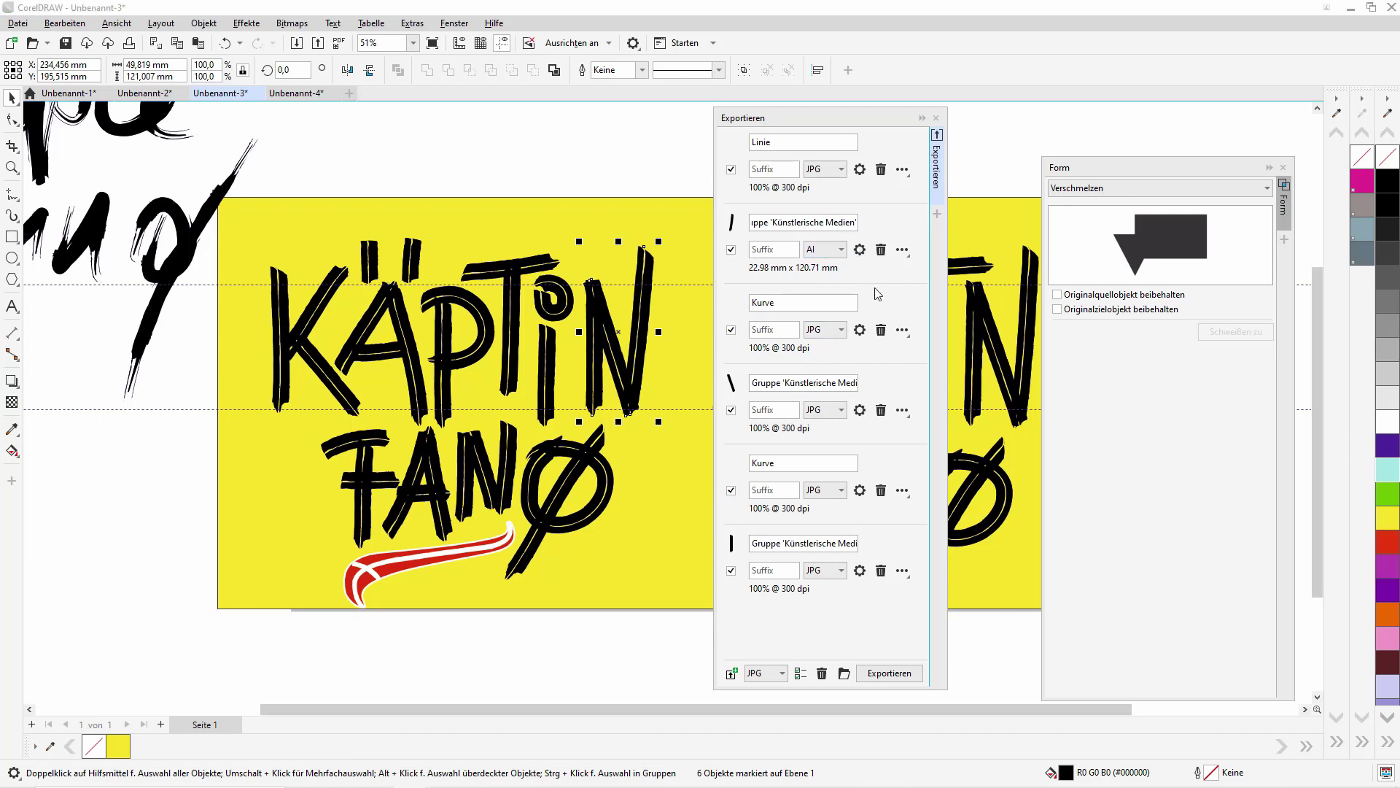
pyautogui.moveTo(706, 251); pyautogui.dragTo(713, 246)
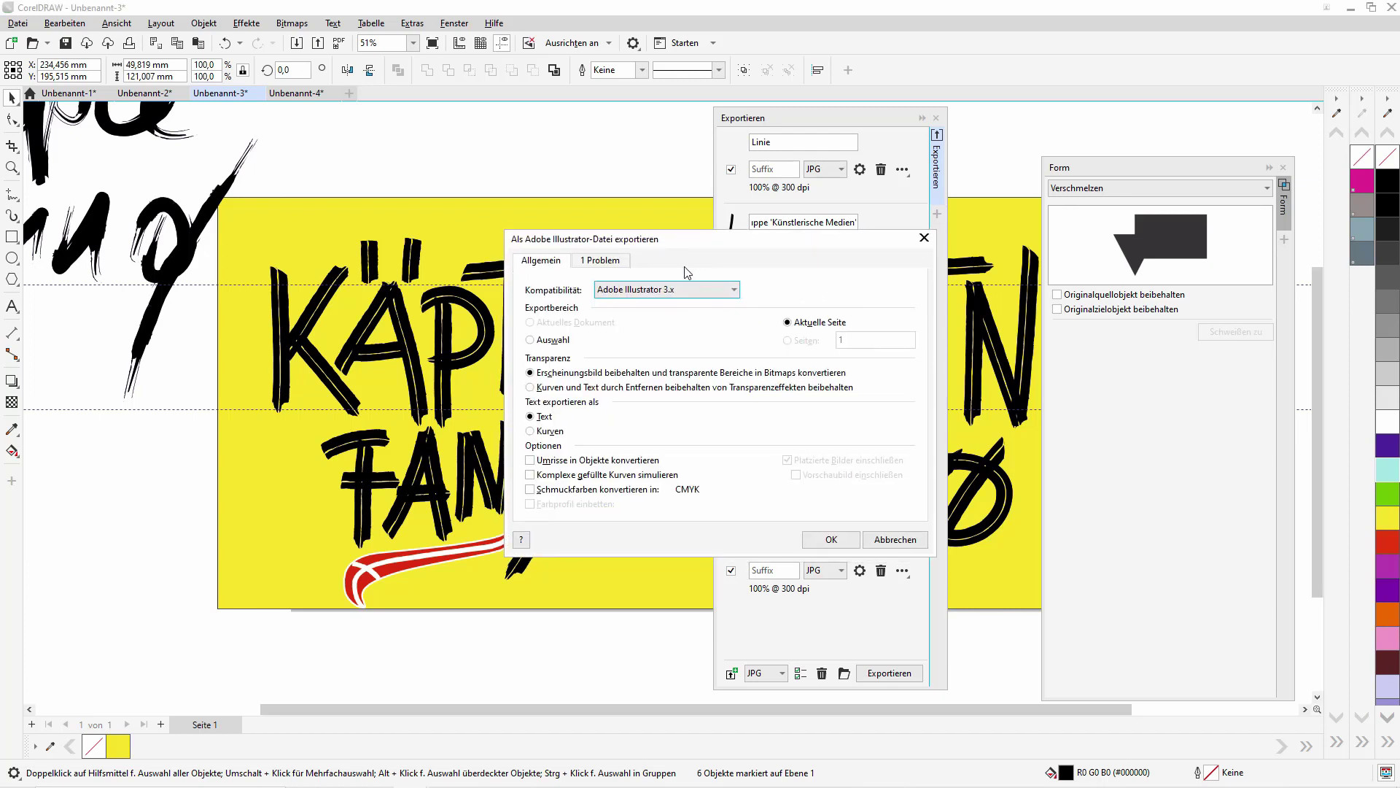
pyautogui.click(531, 340)
pyautogui.click(835, 542)
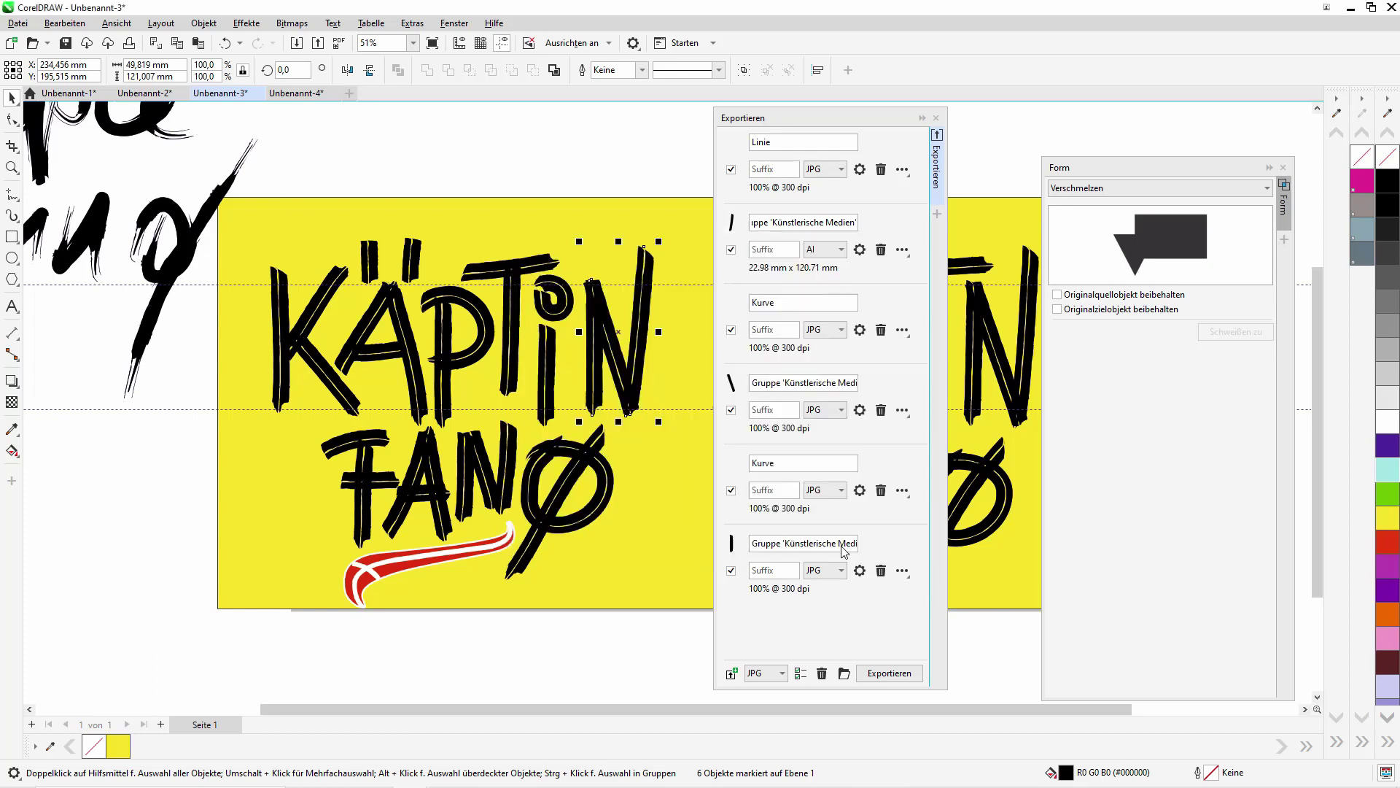
pyautogui.click(861, 250)
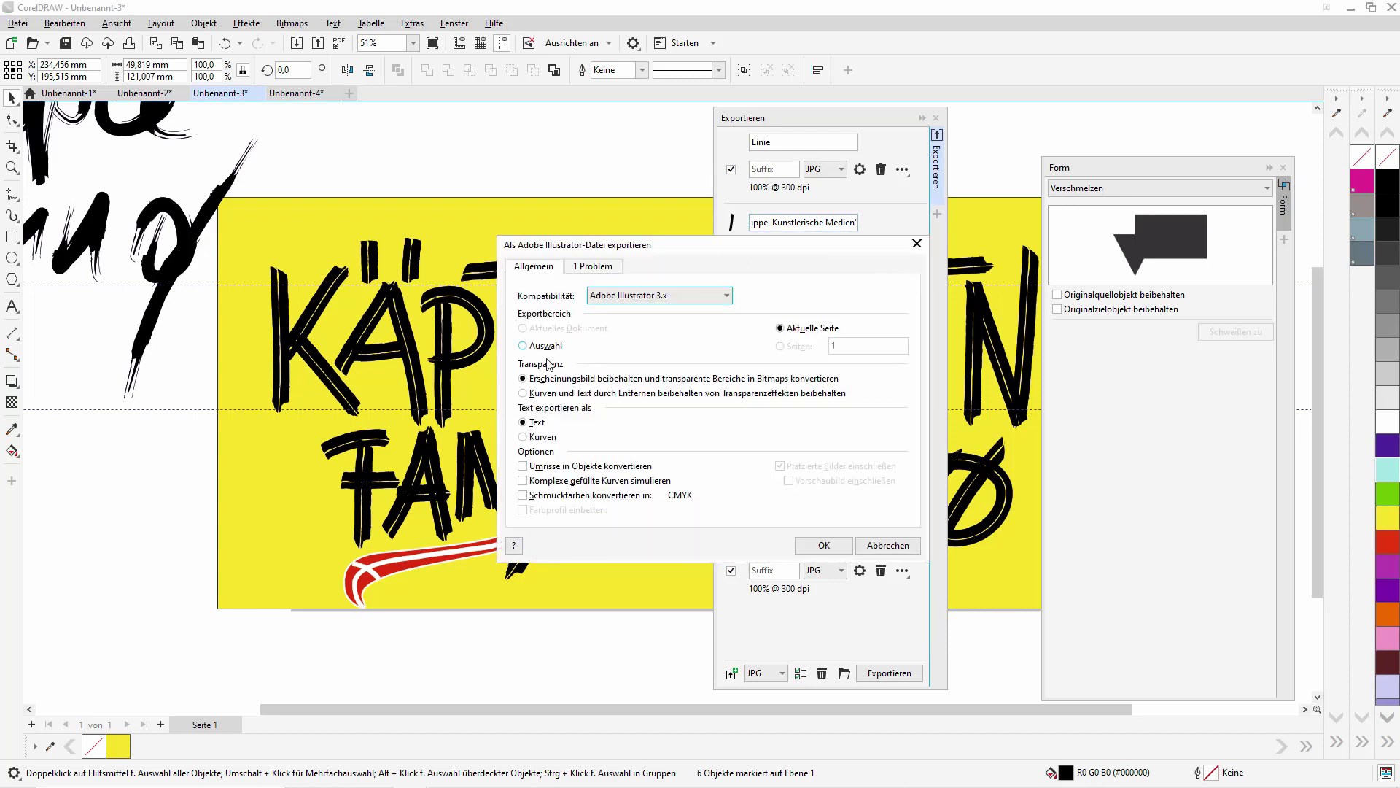
pyautogui.click(887, 547)
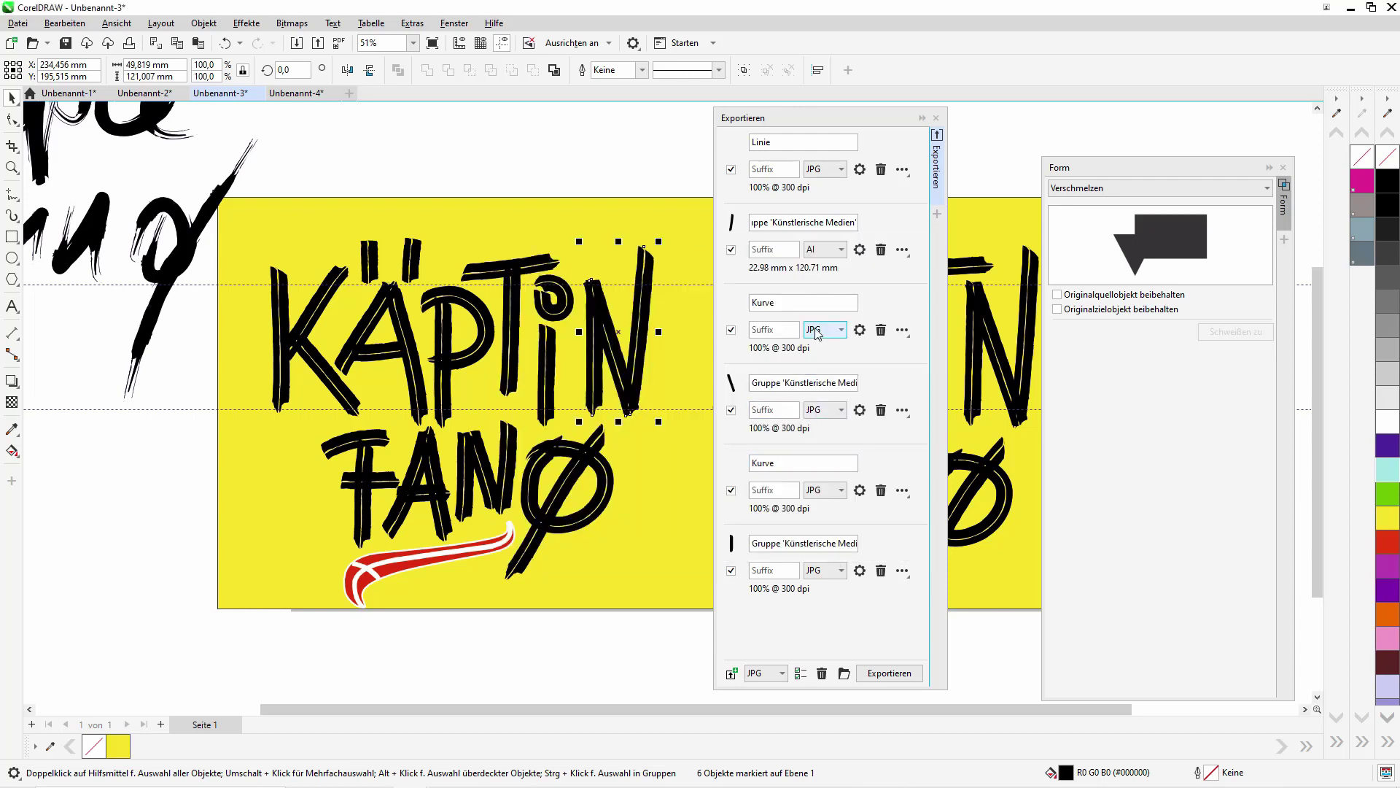
# - Close the floating Exportieren docker to clear the view of the KÄPTIN FANØ logos
pyautogui.click(852, 119)
pyautogui.click(907, 115)
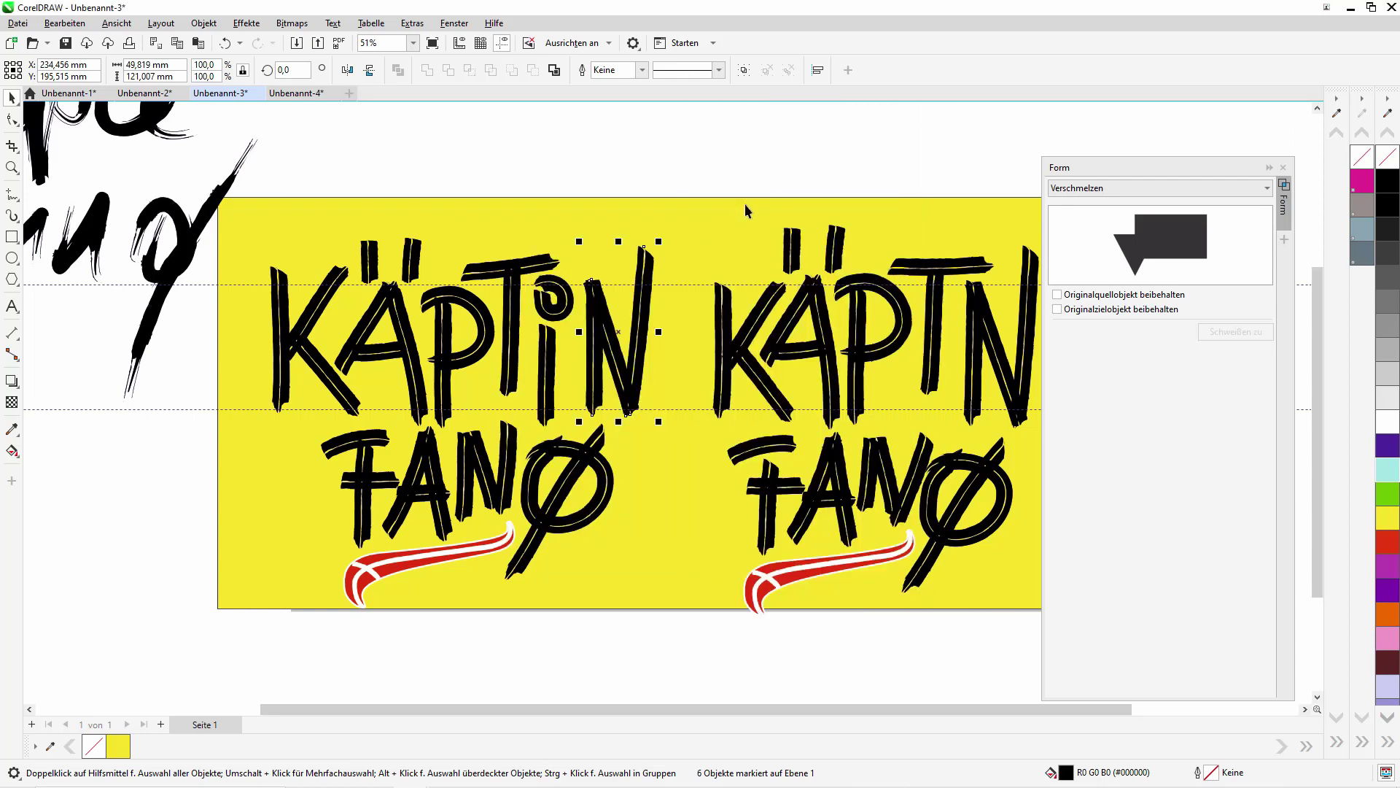